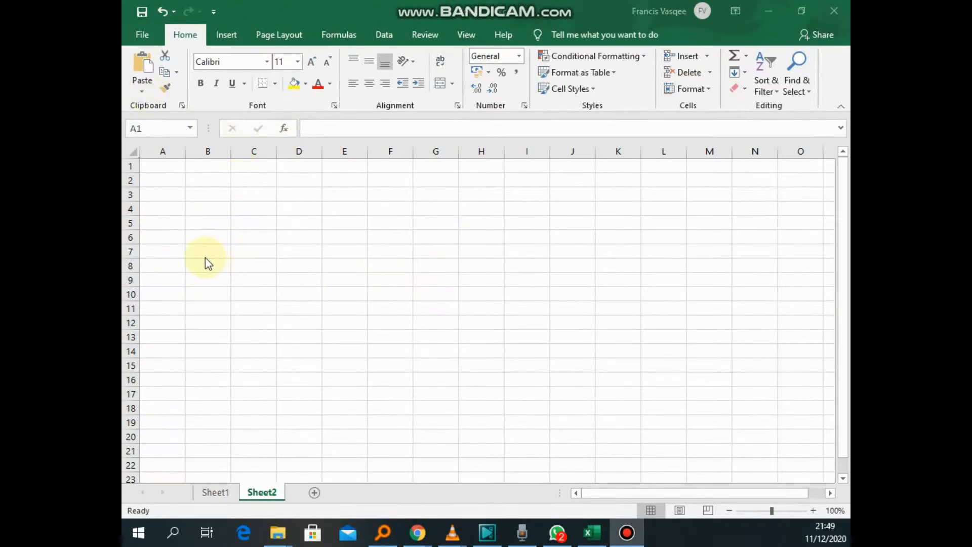
- Enter Monday in cell B2 and autofill the weekday series across row 2 through column N
click(209, 178)
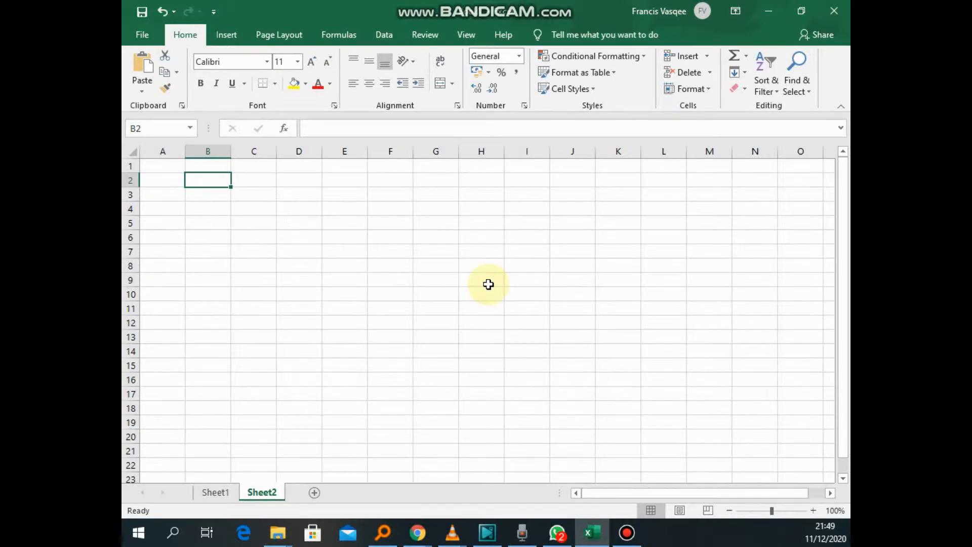
text(monda)
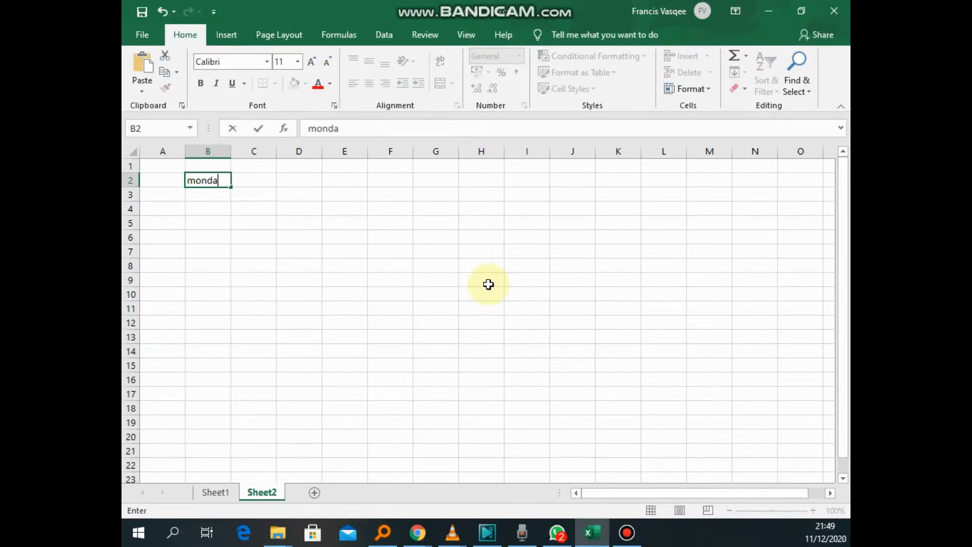
text(y)
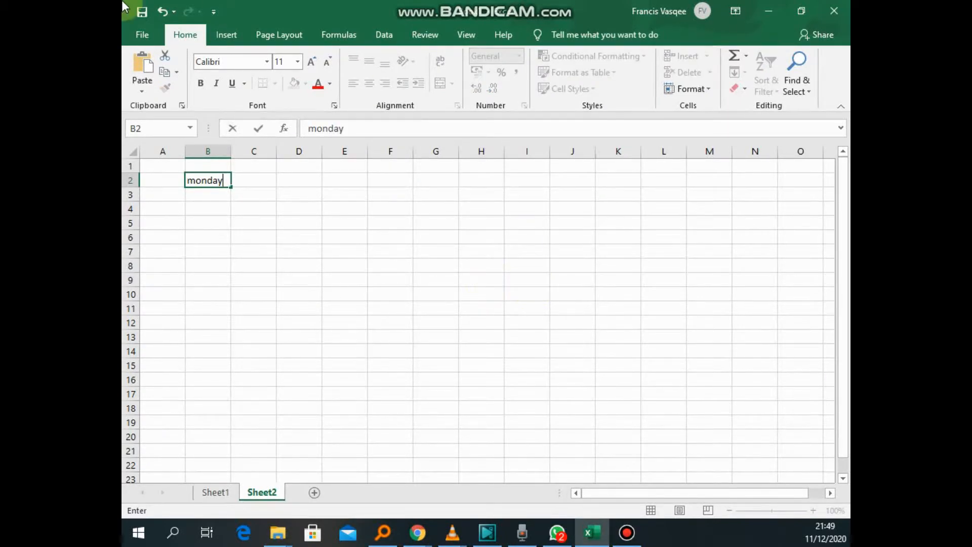
click(197, 222)
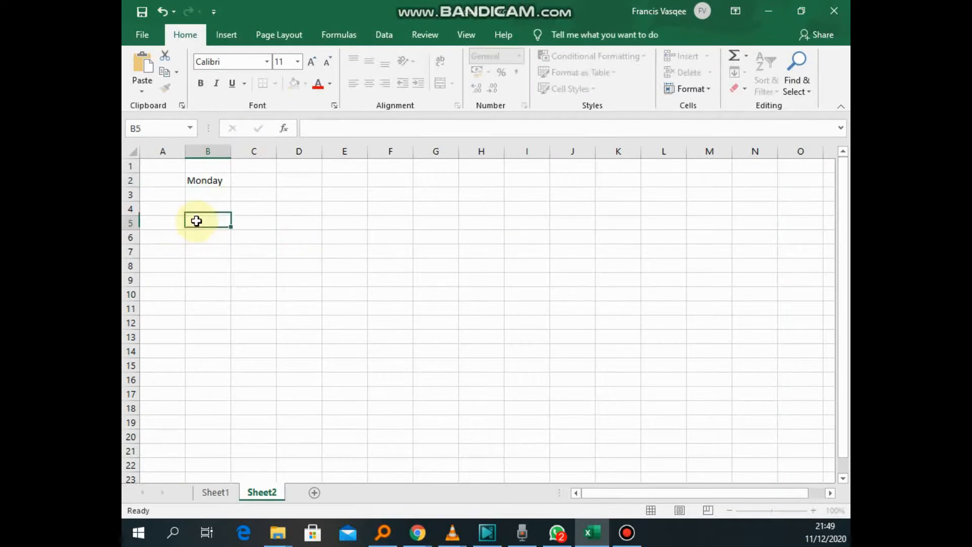
click(212, 180)
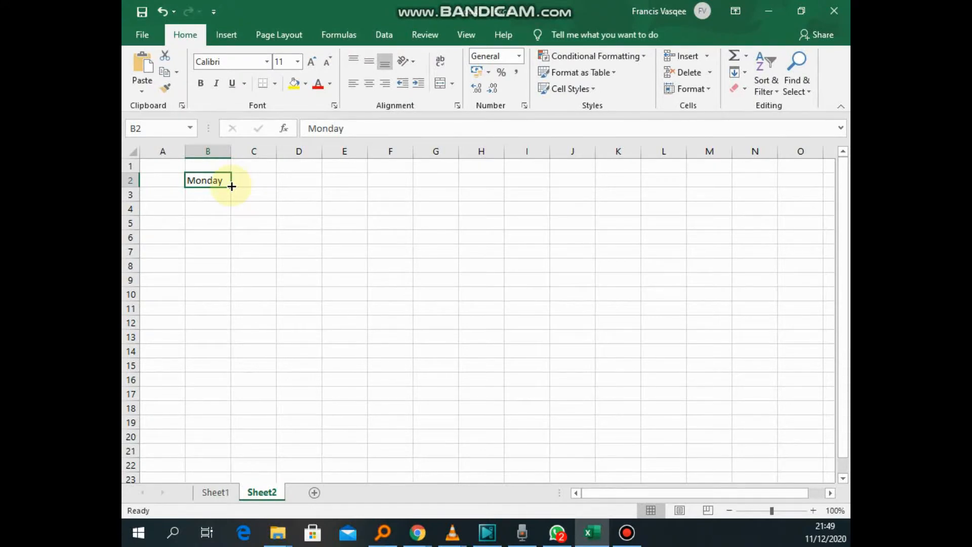
drag(231, 186, 757, 218)
click(289, 235)
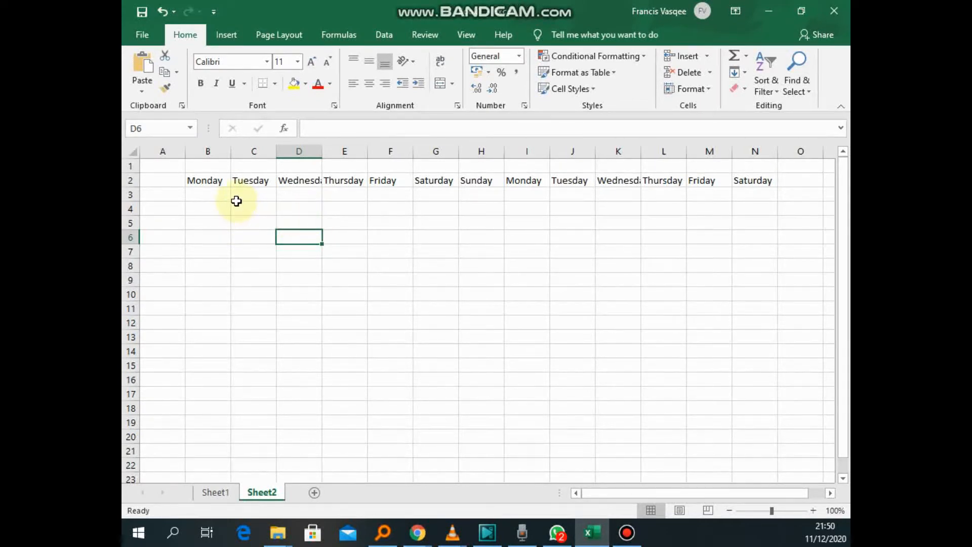
click(209, 179)
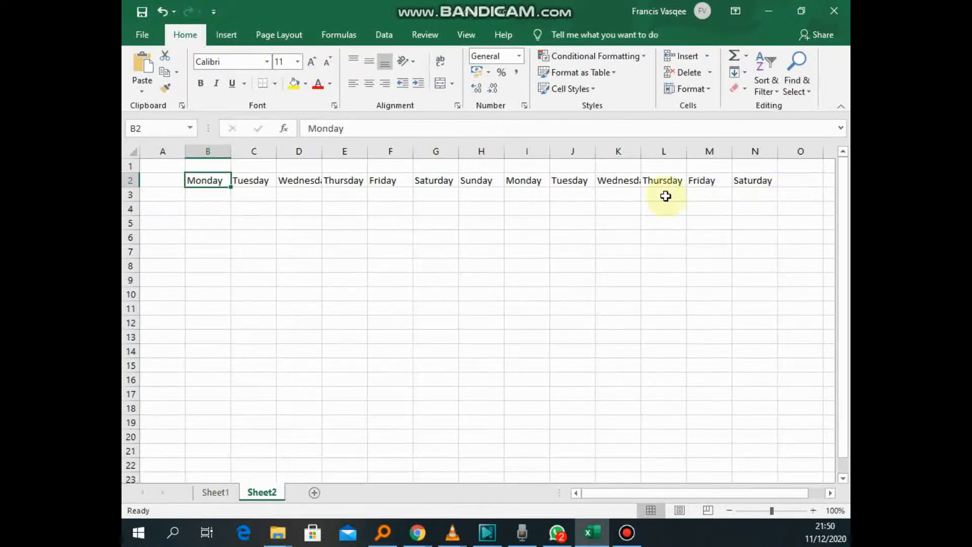
drag(233, 189, 490, 182)
click(503, 223)
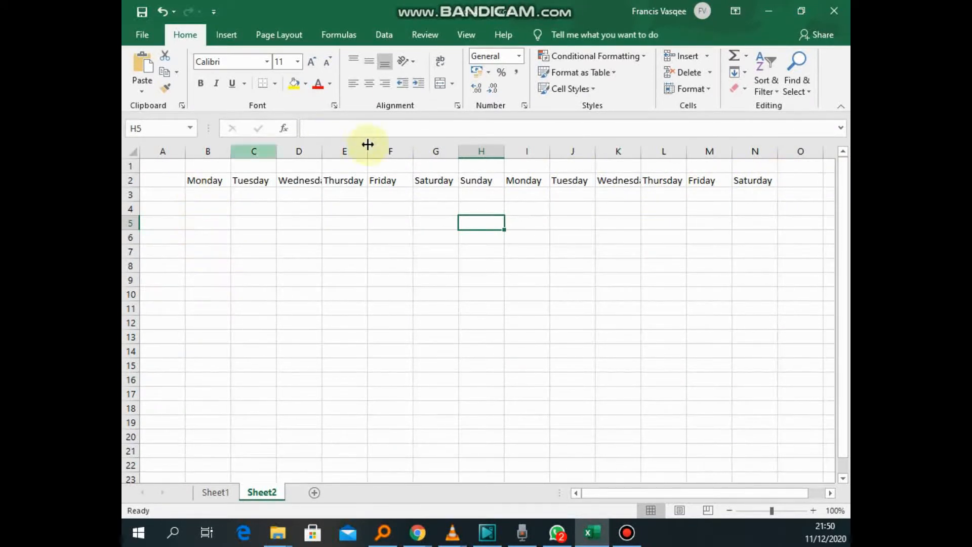
- Enter january in cell B4 and autofill the month series across row 4 through column N
click(196, 209)
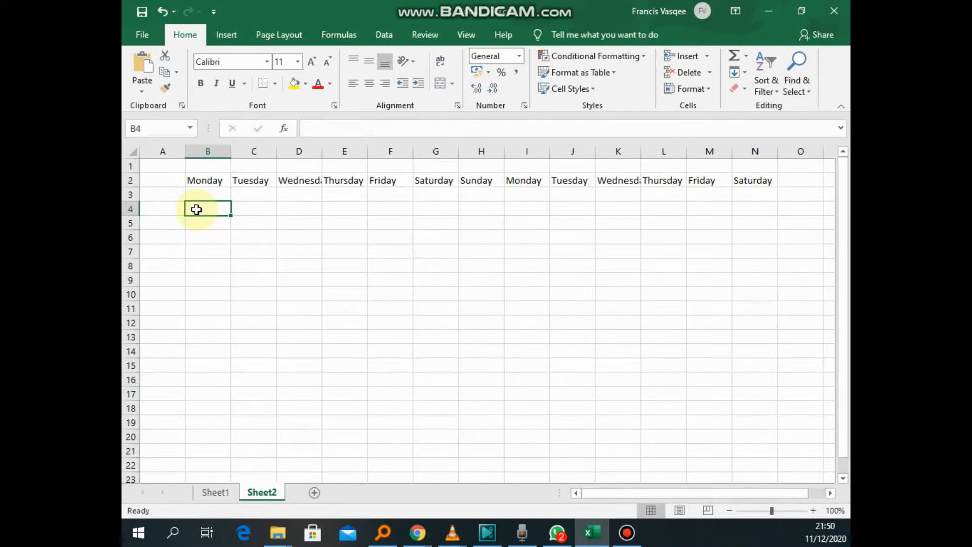
text(january)
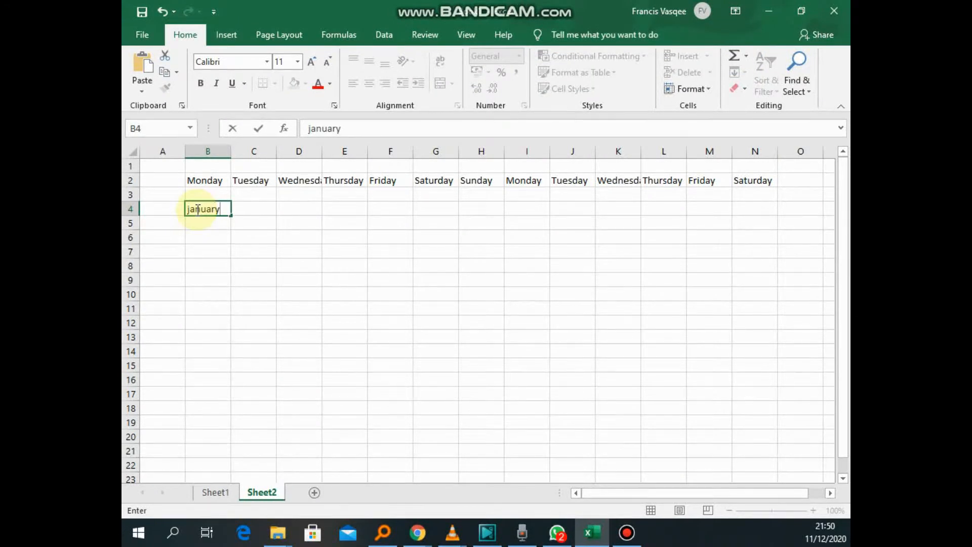
click(212, 228)
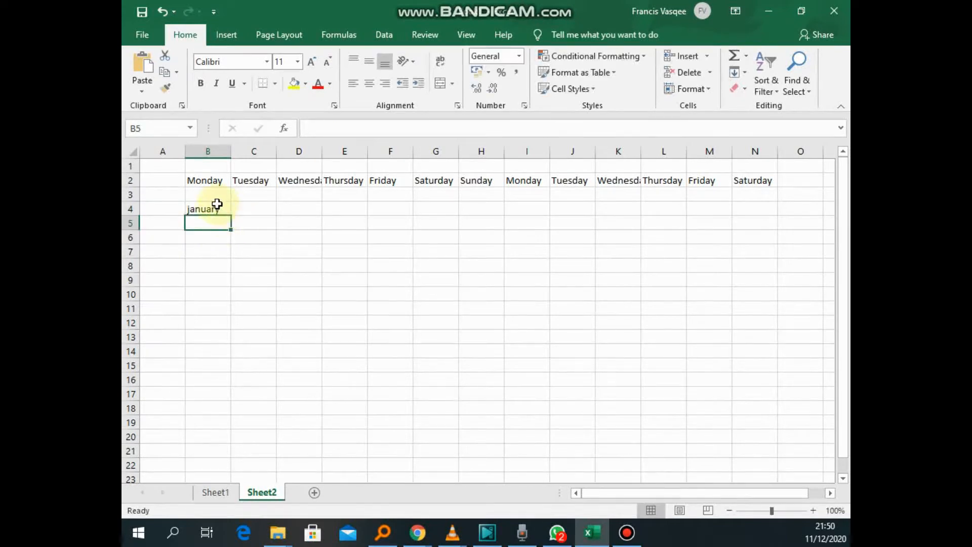
click(217, 204)
drag(231, 215, 734, 236)
click(297, 284)
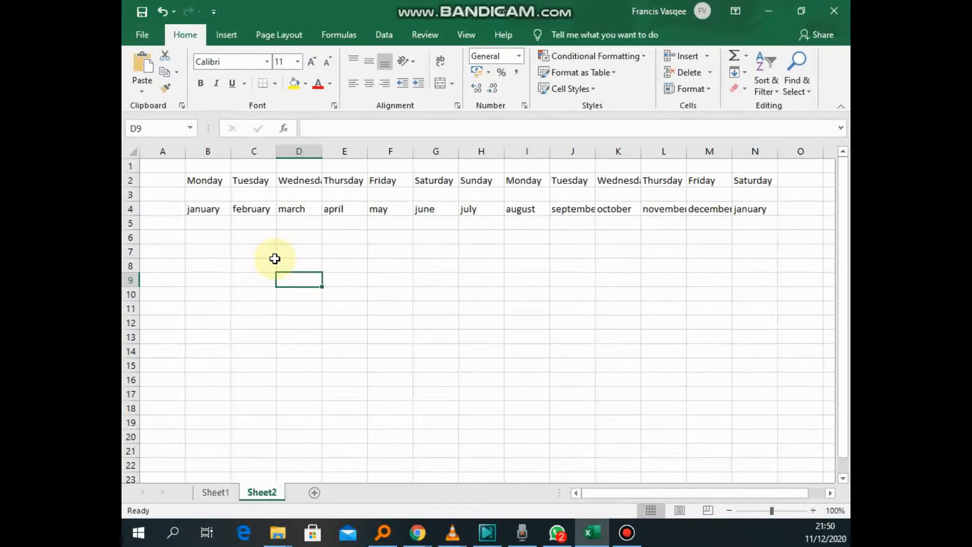
- Enter the date 1/2/2020 in cell B6 and autofill consecutive dates across row 6 through column N
click(217, 239)
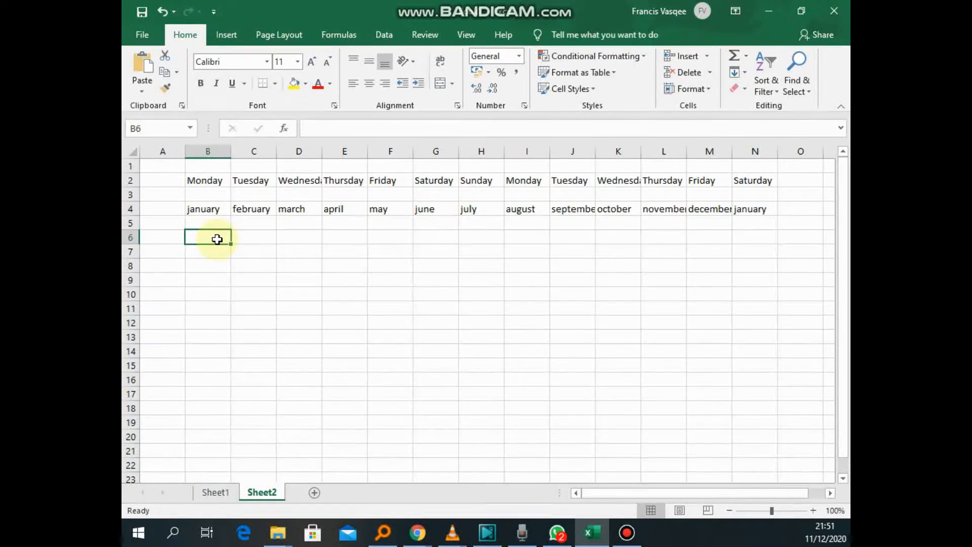
text(1/2/2020)
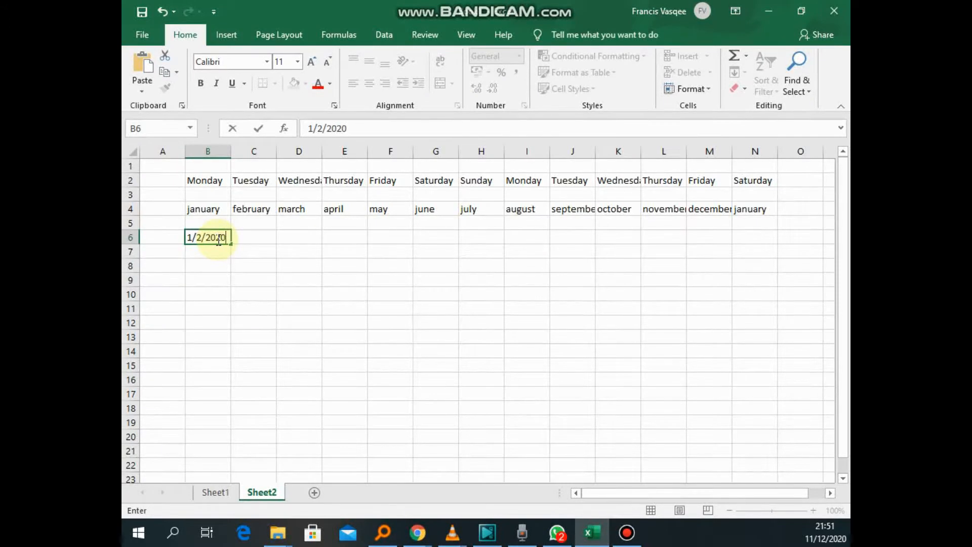
click(253, 260)
click(227, 238)
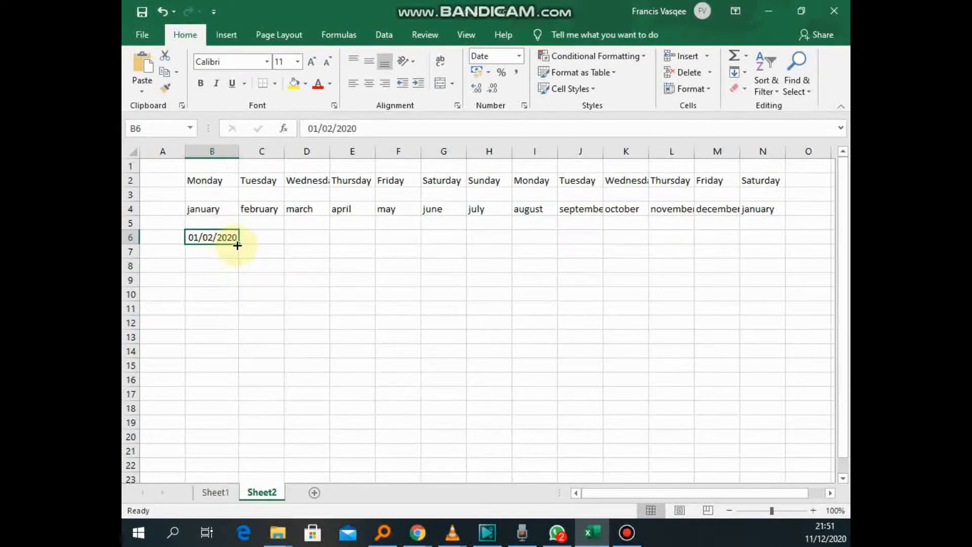
drag(239, 242, 803, 240)
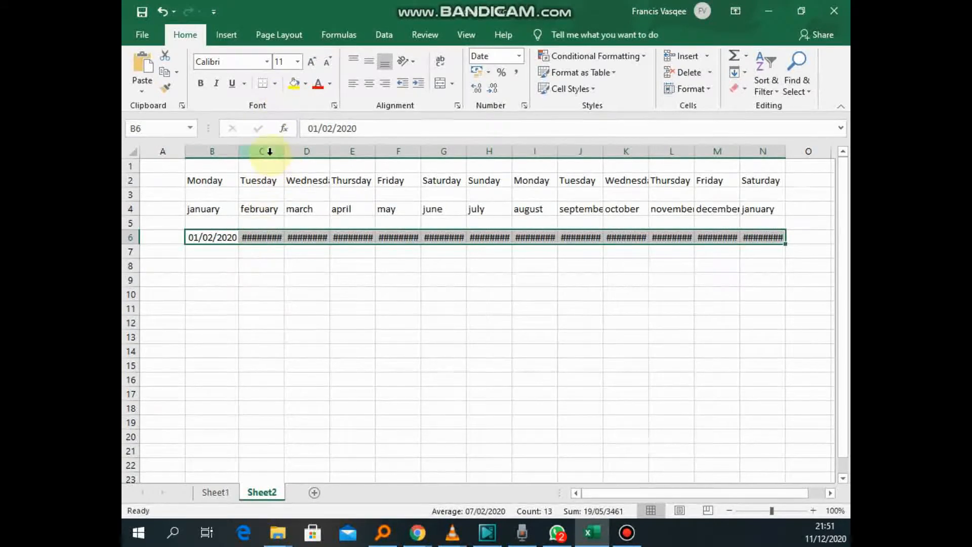
- Try widening columns B through N together to fit the dates, and undo the width change
click(212, 151)
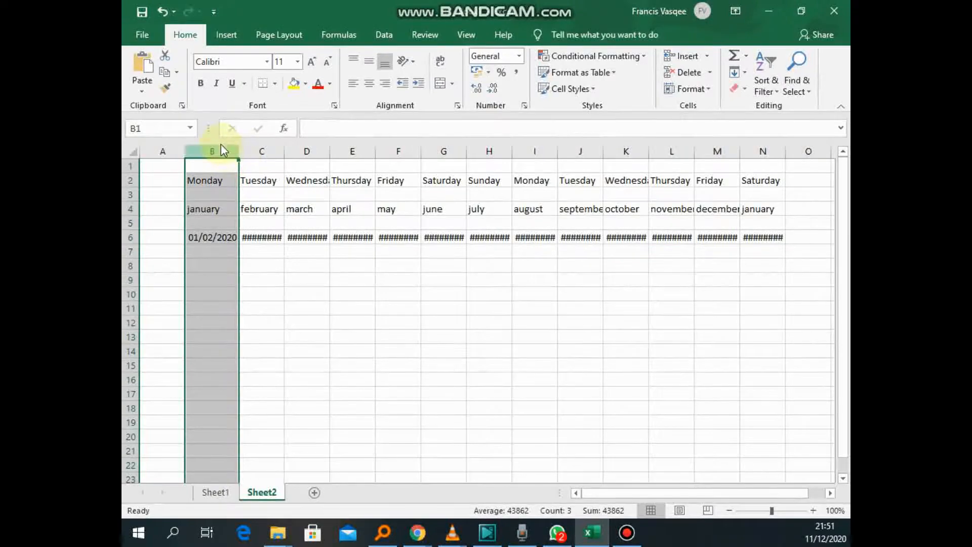
click(329, 128)
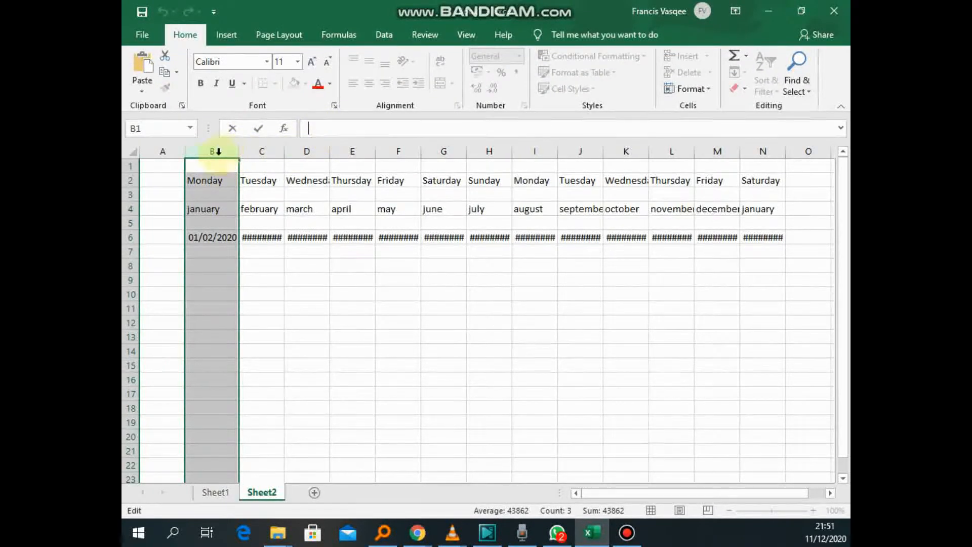
drag(221, 150, 765, 152)
drag(419, 149, 447, 148)
click(268, 283)
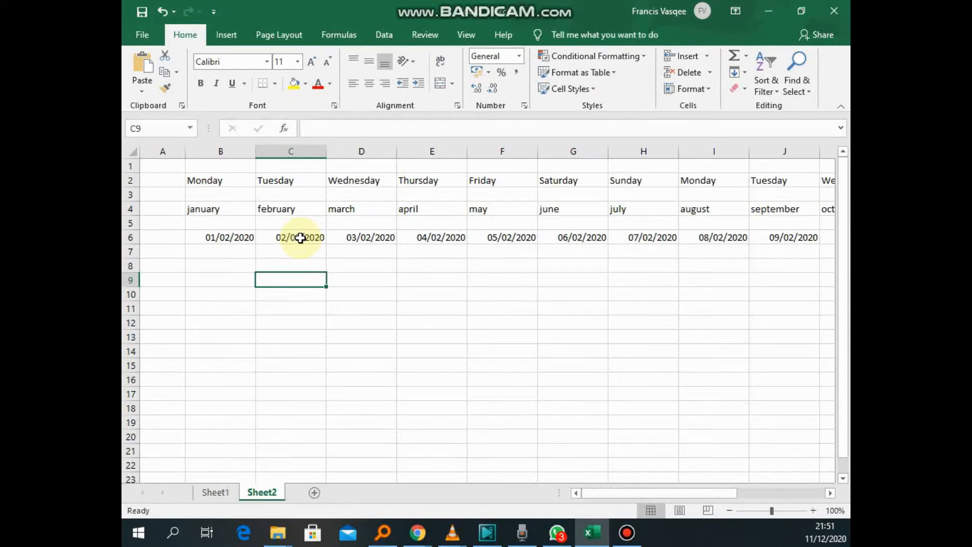
click(160, 13)
click(291, 306)
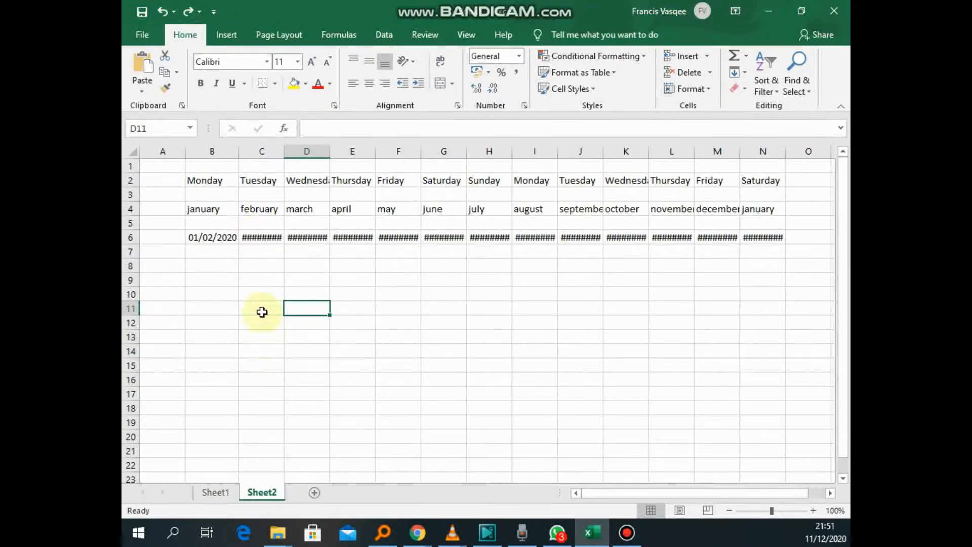
- Widen columns B through N equally so the full dates in row 6 fit
click(220, 154)
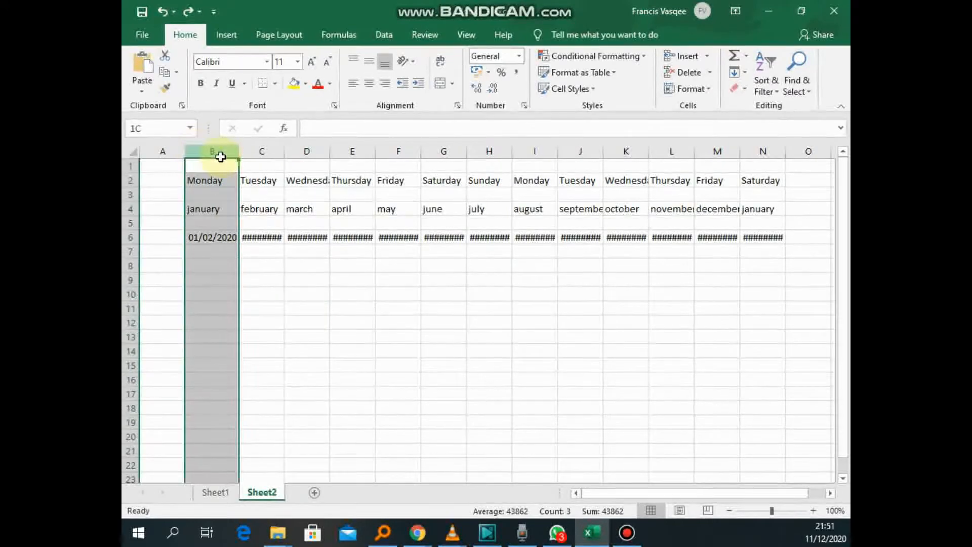
click(304, 257)
drag(215, 150, 747, 206)
drag(236, 145, 247, 154)
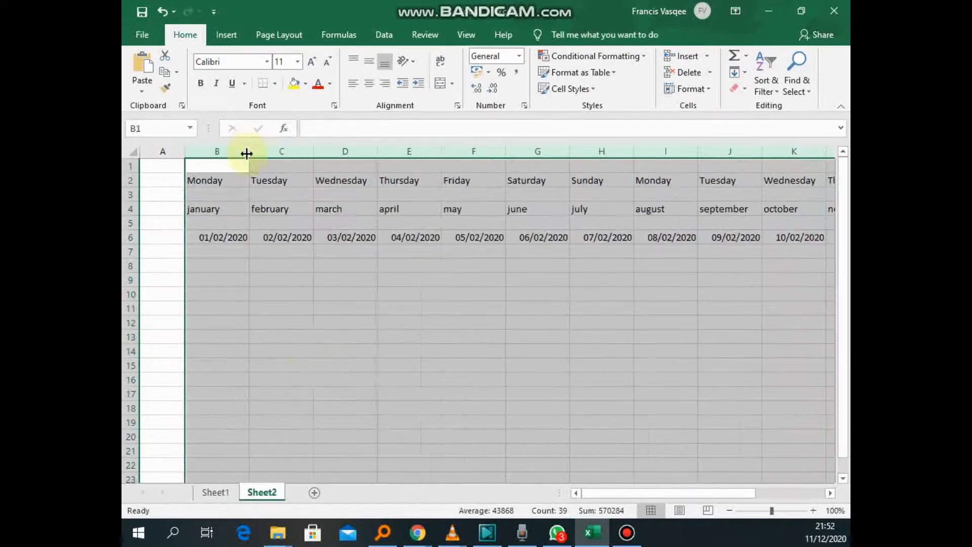
click(367, 323)
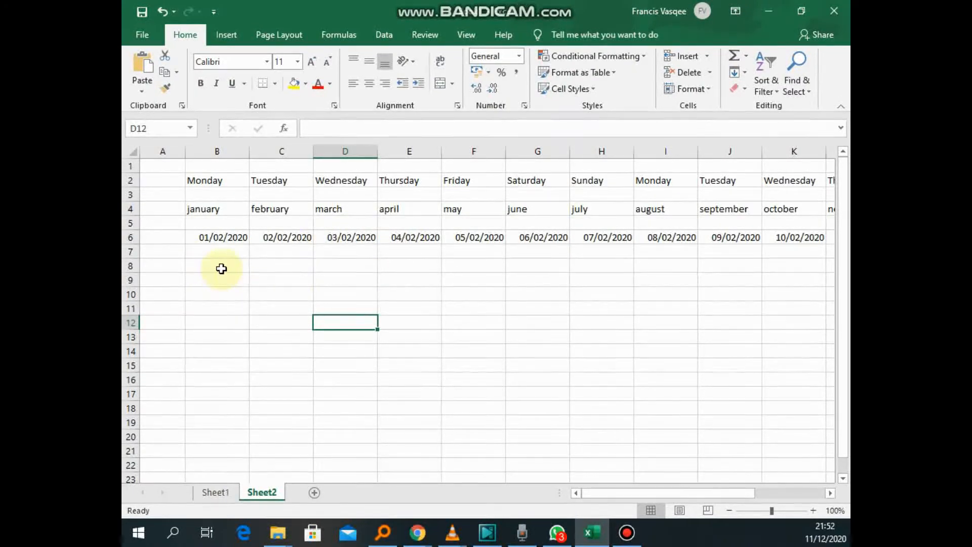
- Enter the number 1 in cell B8 as the start of a number list
click(241, 267)
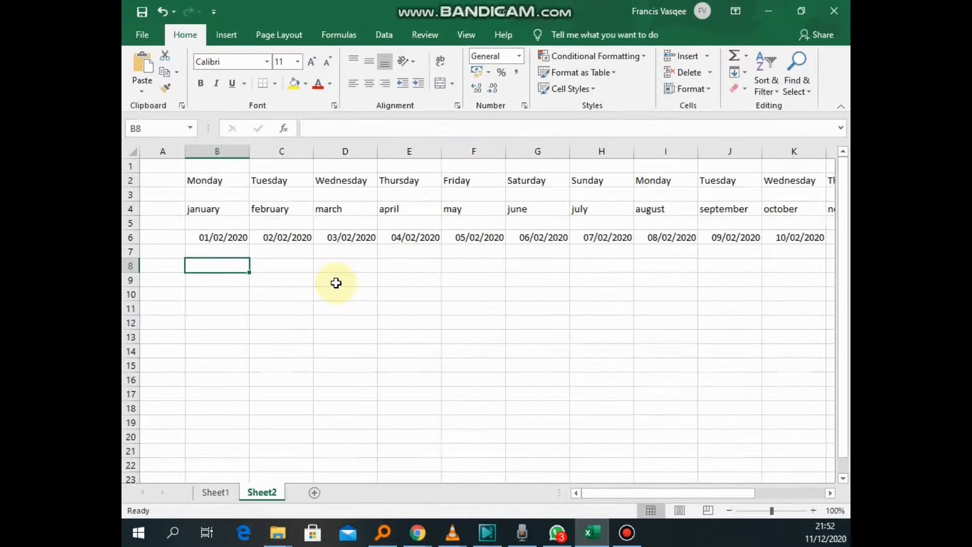
text(1)
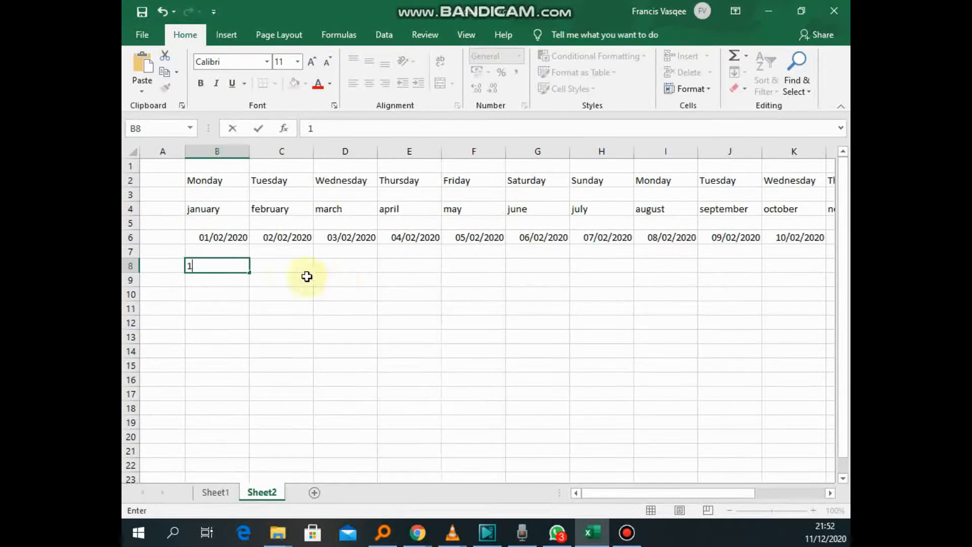
click(249, 271)
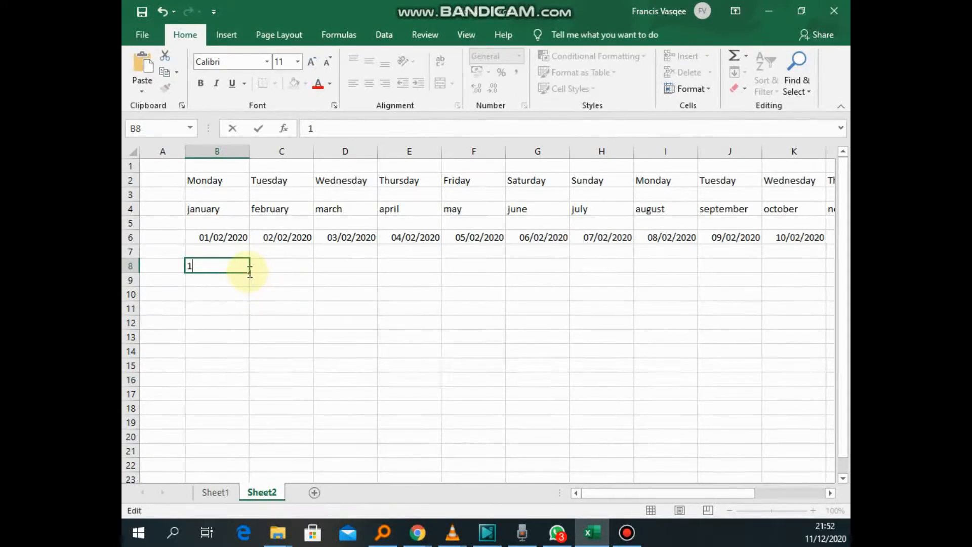
- Try autofilling the single number in B8 down to B20, and undo the fill
drag(251, 273, 250, 440)
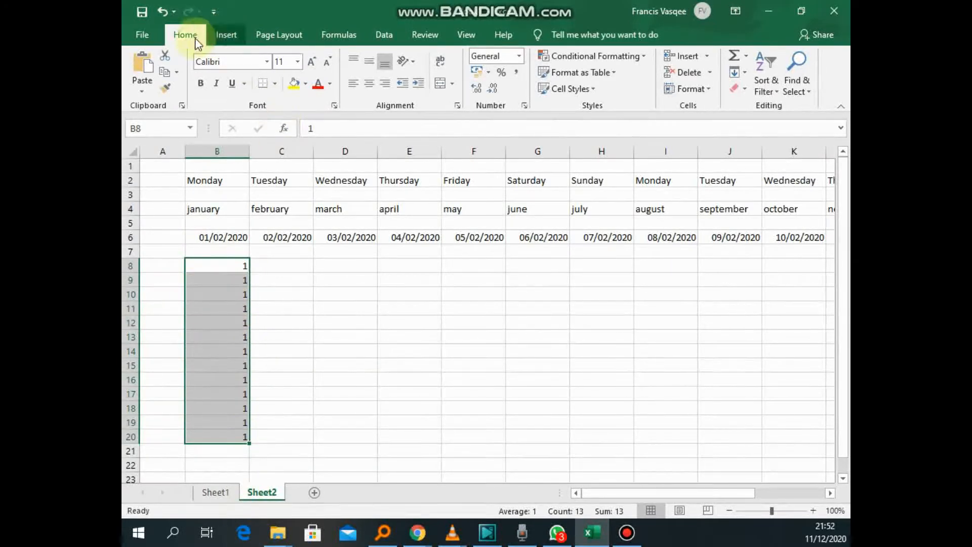
click(163, 12)
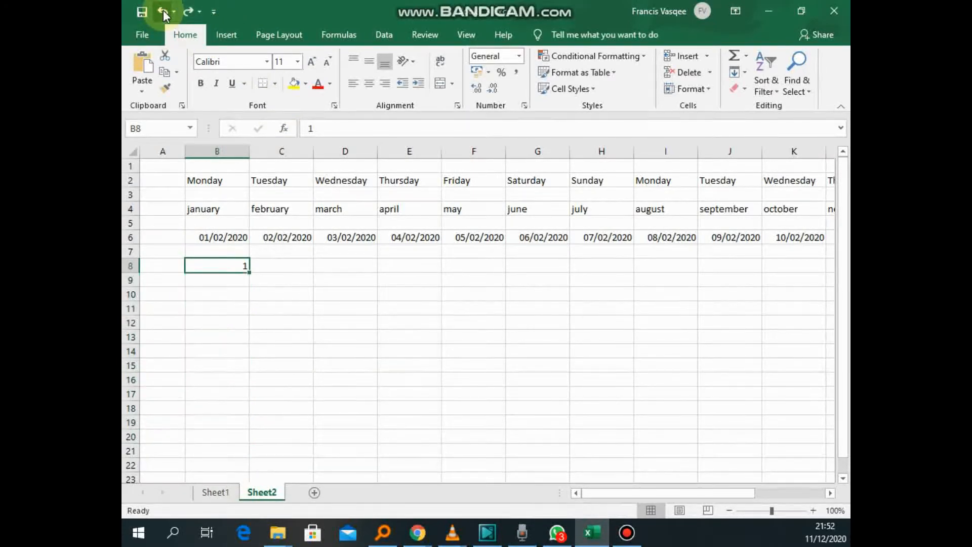
click(284, 291)
- Enter 2 in cell B9 and autofill the number series from B8:B9 down to B20
click(235, 267)
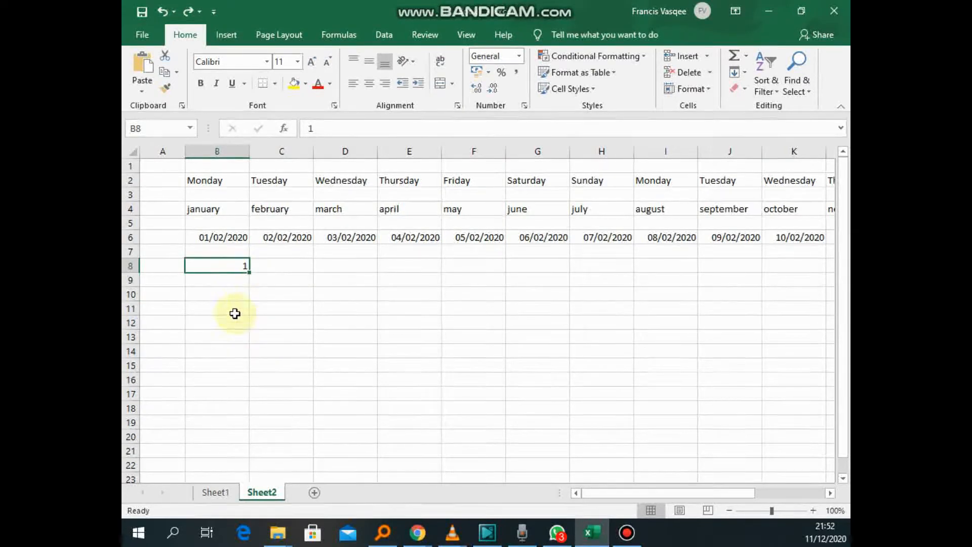
click(250, 280)
click(230, 268)
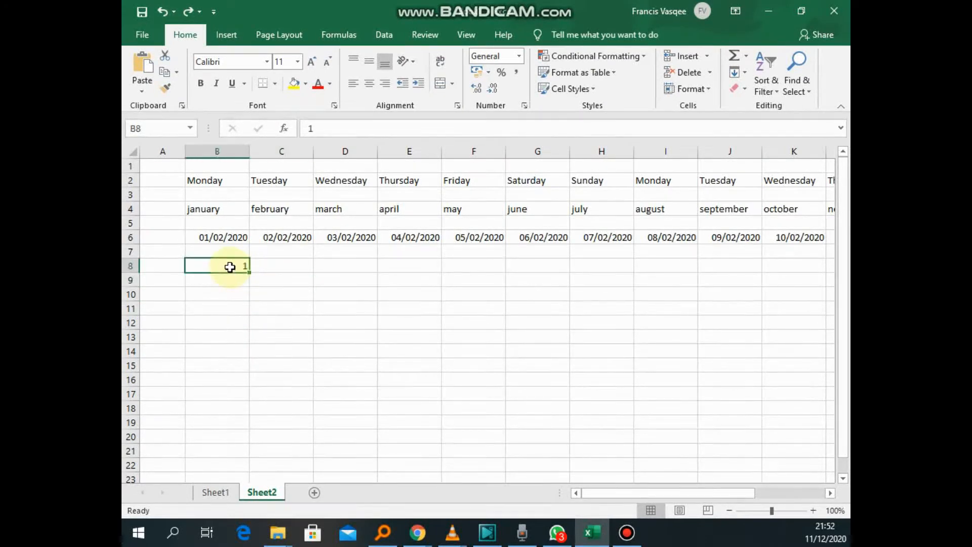
click(228, 281)
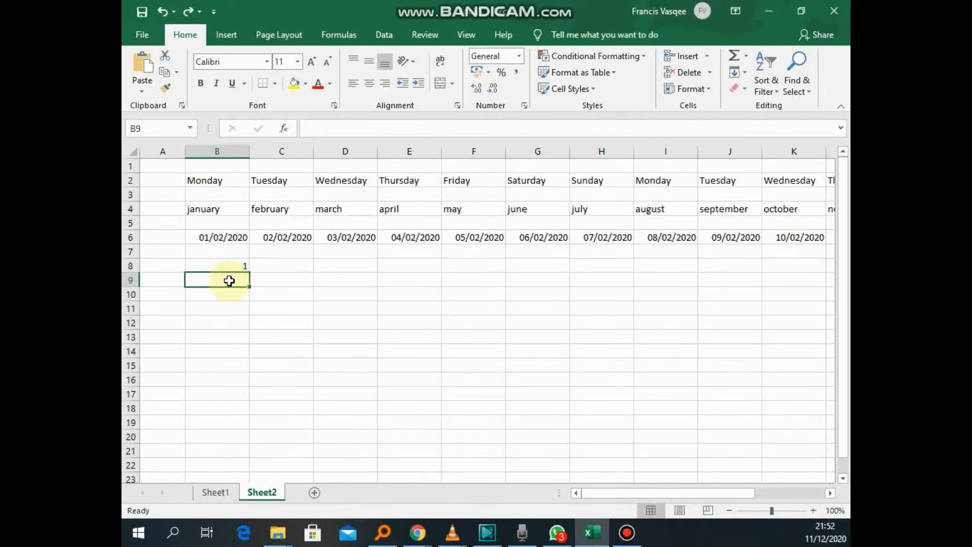
click(281, 306)
drag(226, 267, 234, 439)
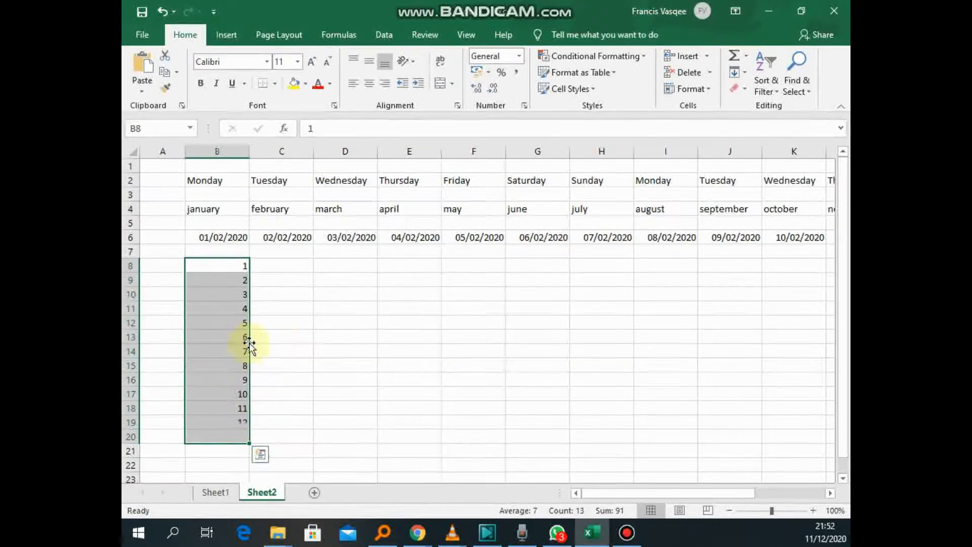
click(292, 307)
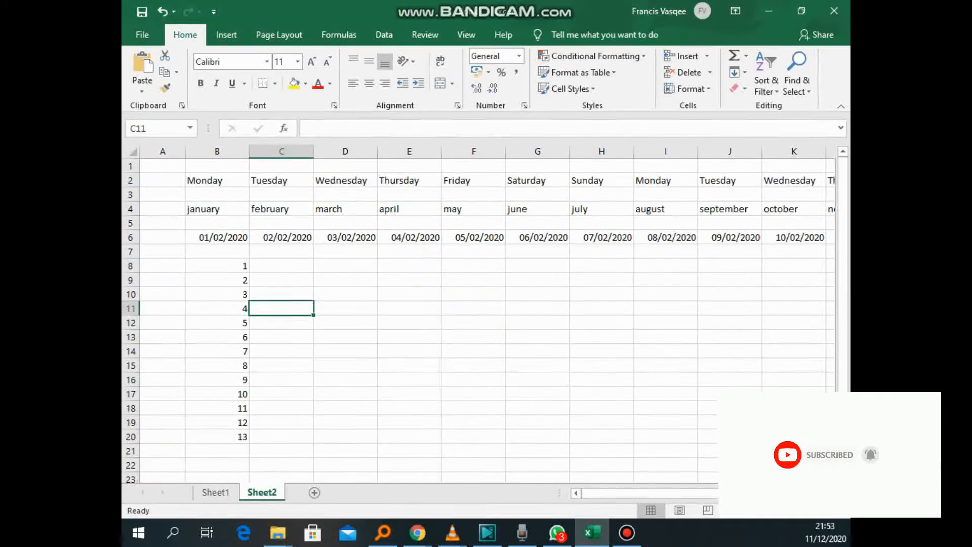
- Undo the number series entries in column B and redo them to restore the series
click(162, 11)
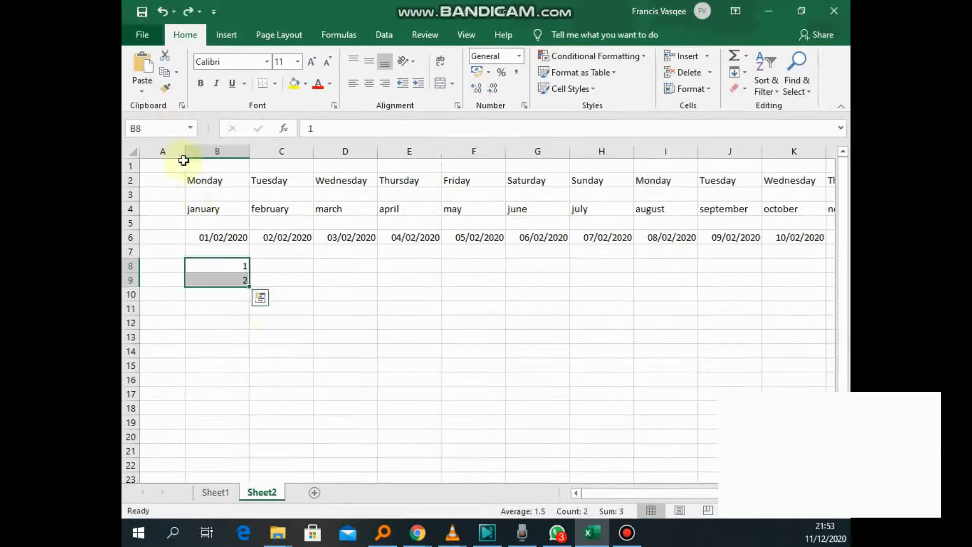
click(162, 11)
click(190, 12)
click(189, 11)
click(296, 299)
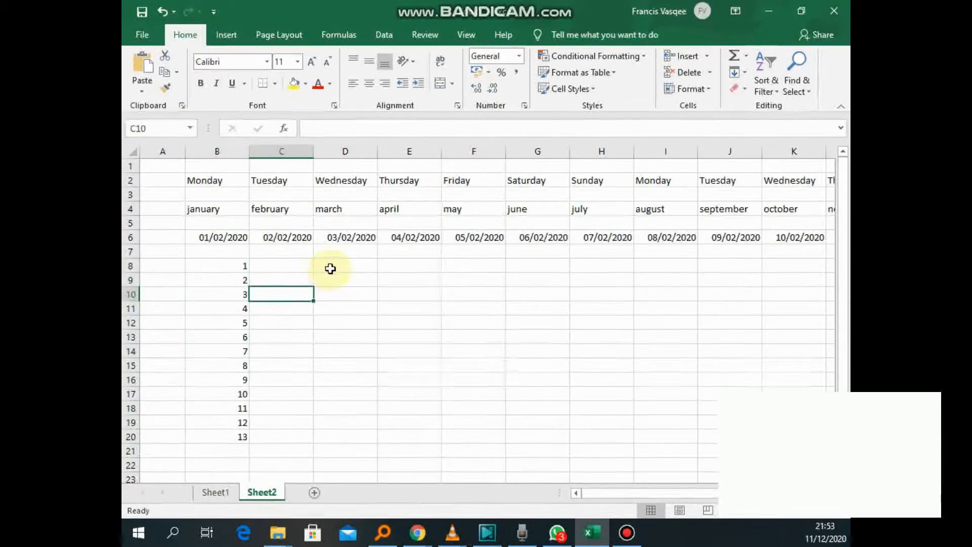
- Enter a first name in cell D8, try autofilling it down to D17, and undo the fill
click(330, 269)
text(john)
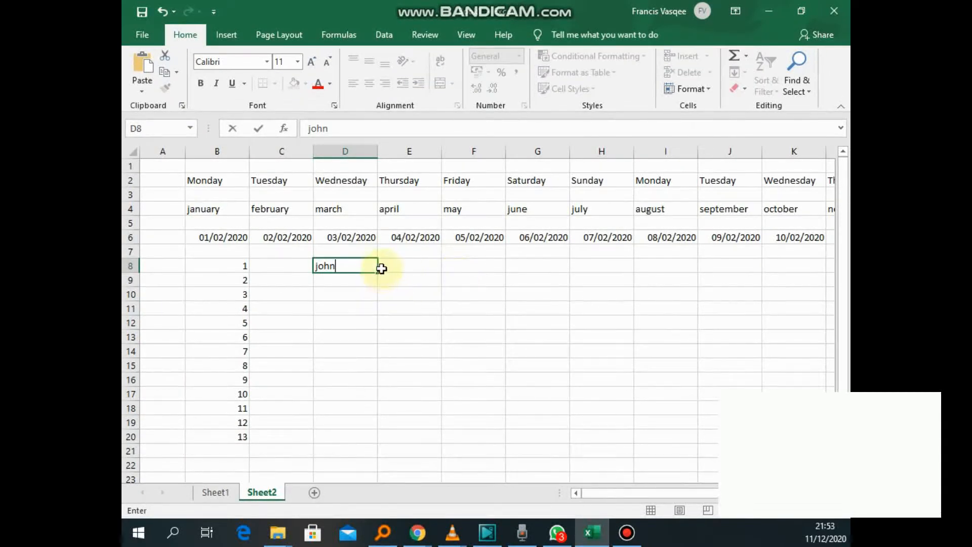
drag(380, 273, 374, 399)
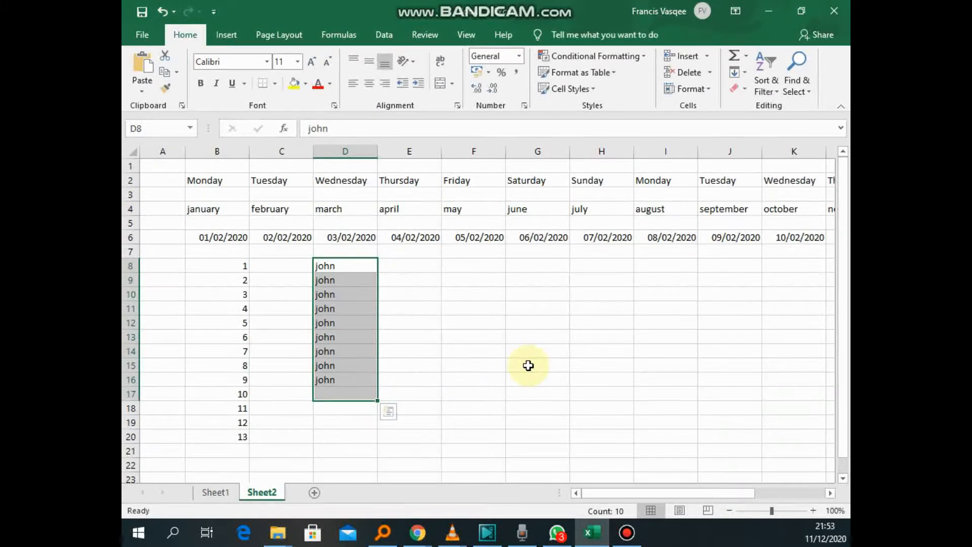
click(161, 10)
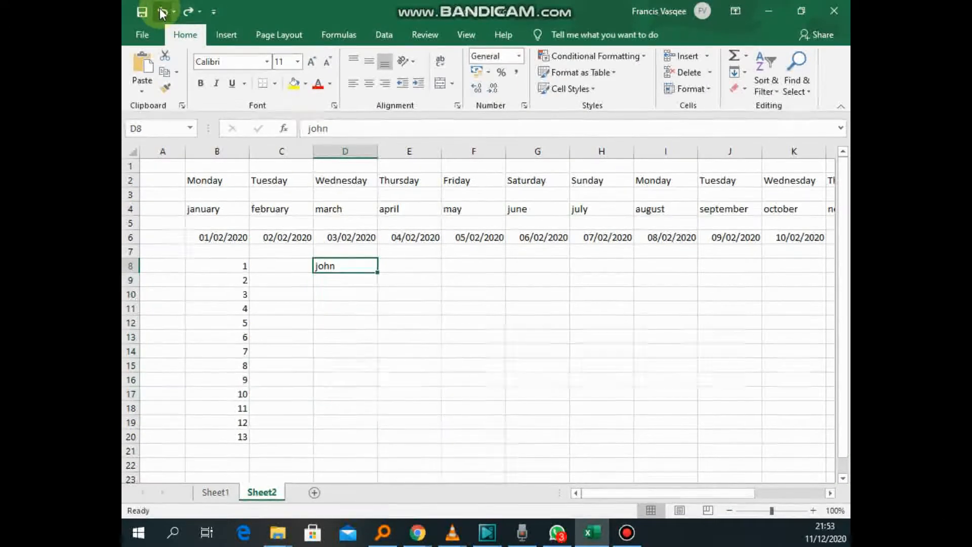
- Enter a second first name in D9 and autofill the repeating pair from D8:D9 down to D20
click(338, 282)
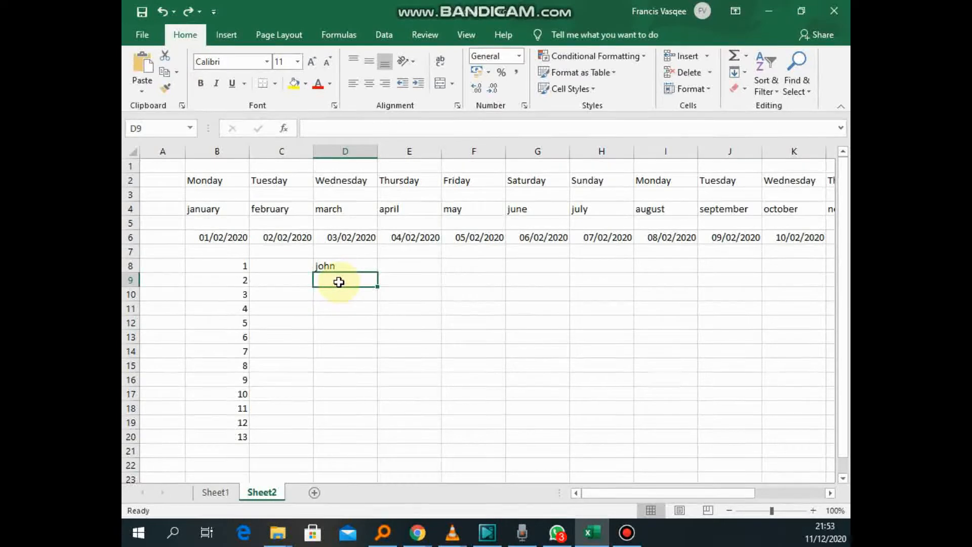
text(m)
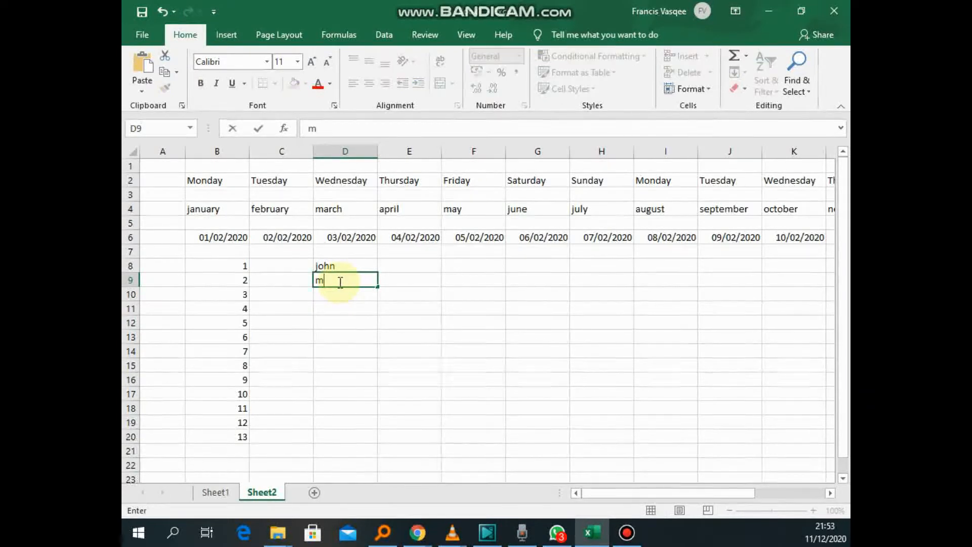
text(at)
key(BackSpace)
text(ry)
key(Return)
drag(325, 264, 371, 437)
click(415, 336)
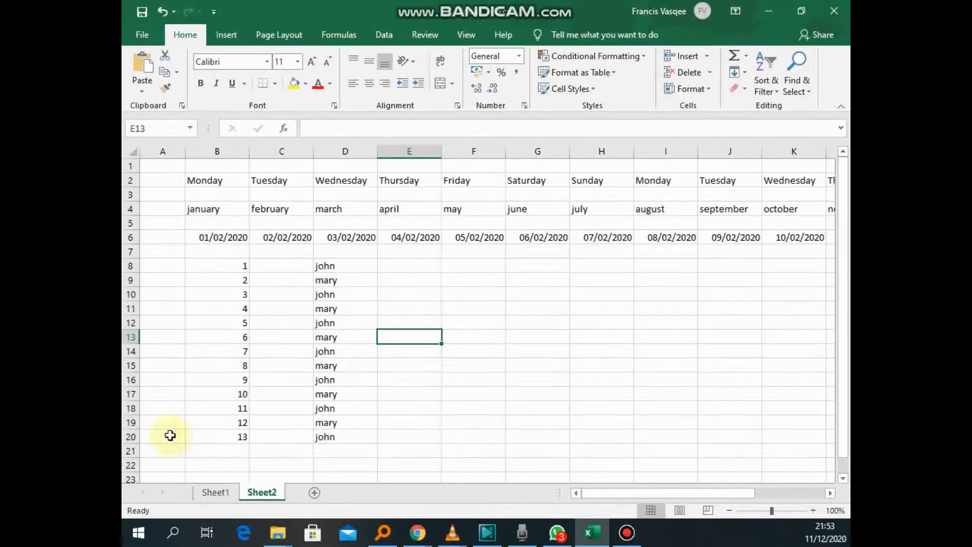
- On Sheet1, add a column headed totals in J2, next to the Sunday column of the sales table
click(212, 491)
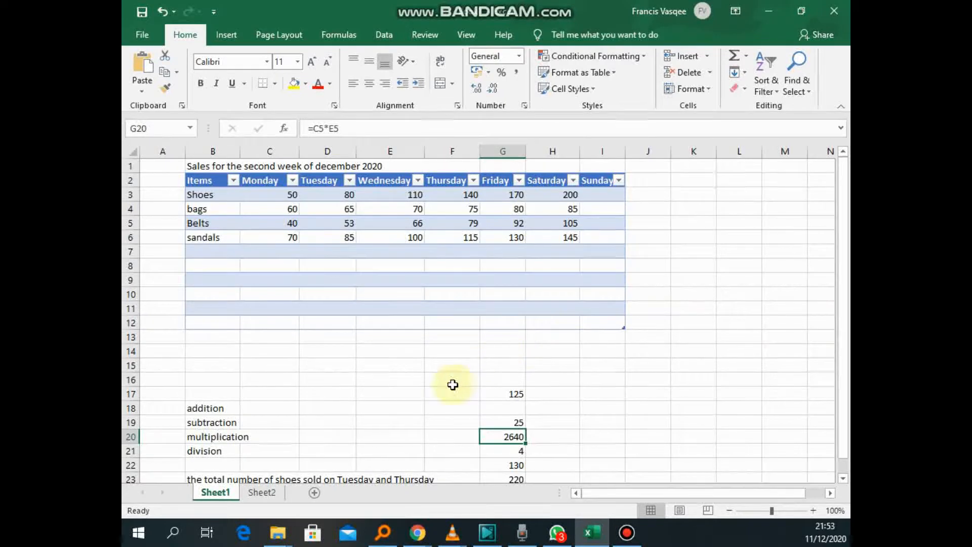
click(375, 328)
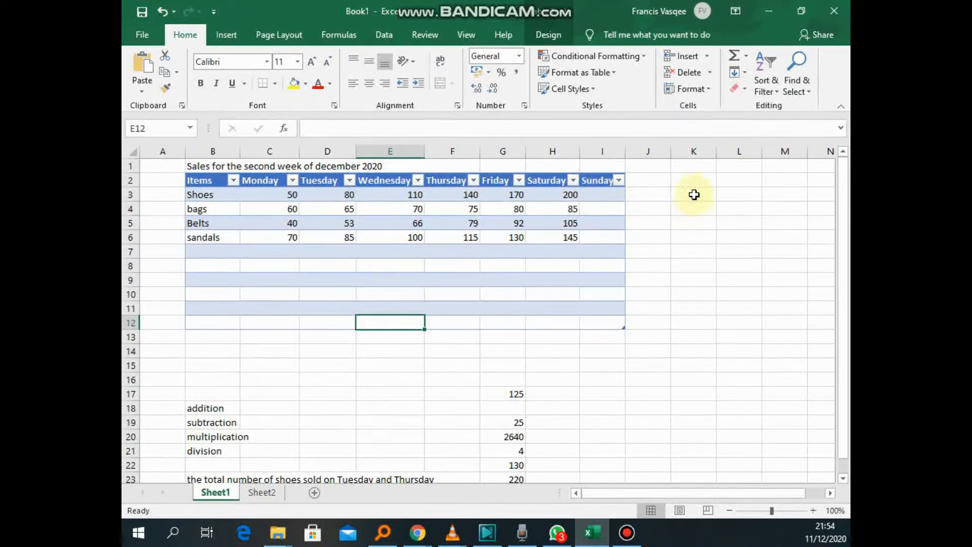
click(654, 181)
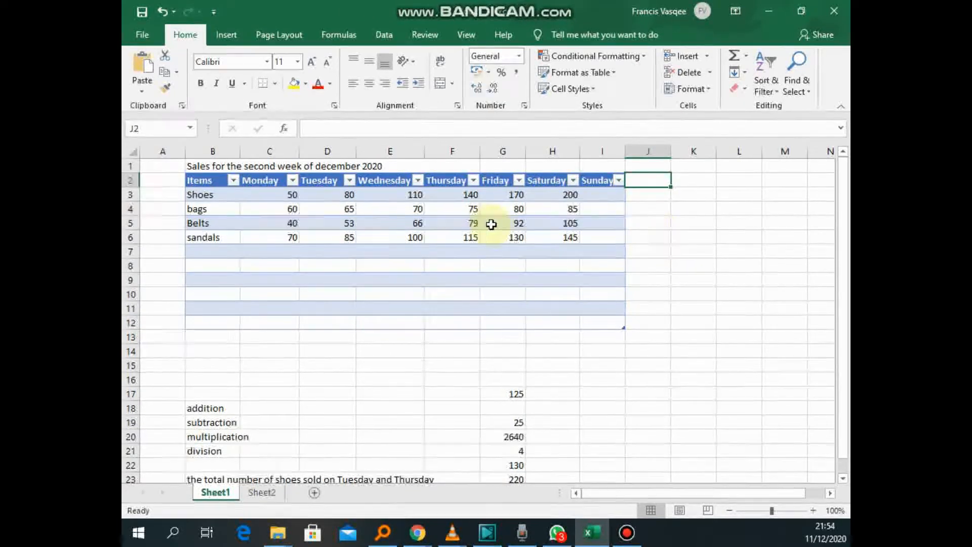
text(y)
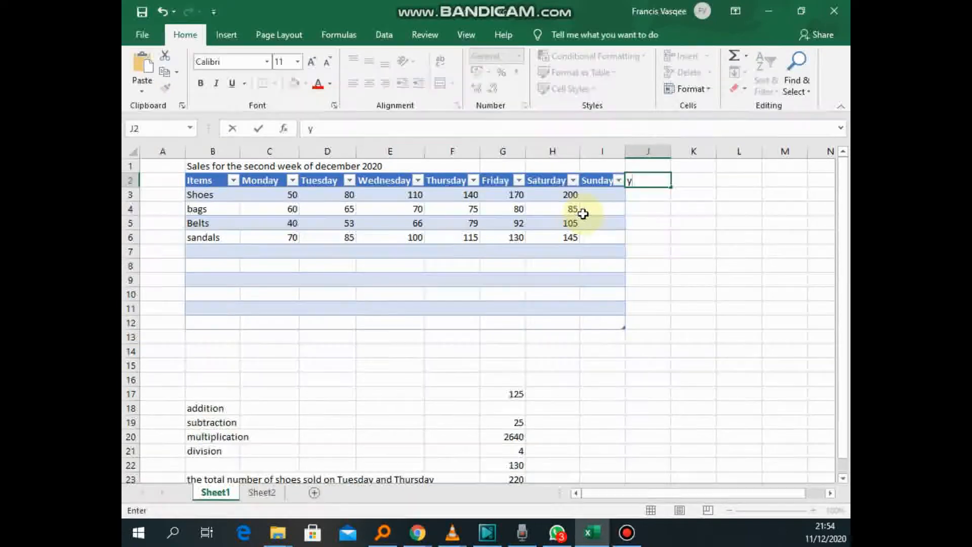
text(otals)
click(639, 222)
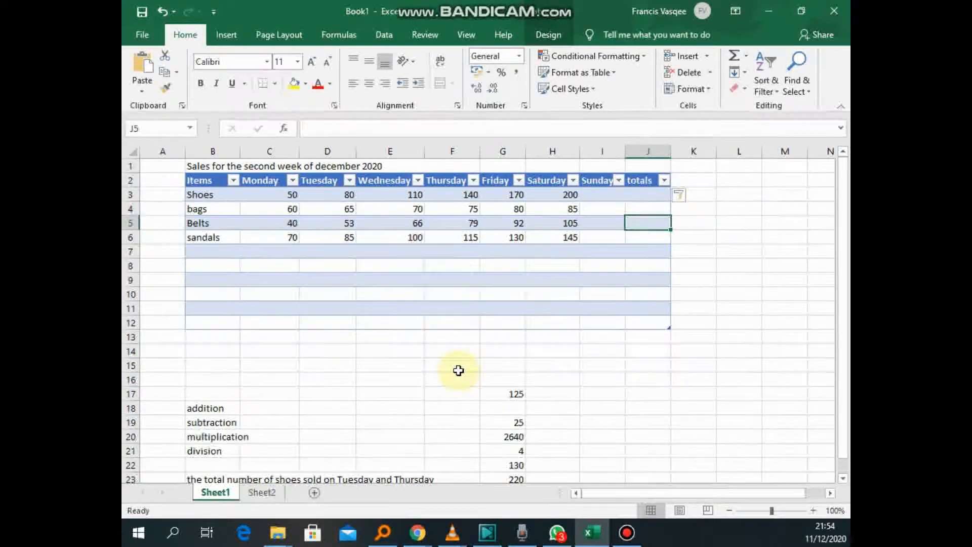
- Use AutoSum on C3:I3 to total the Shoes sales in the Sunday column
click(460, 380)
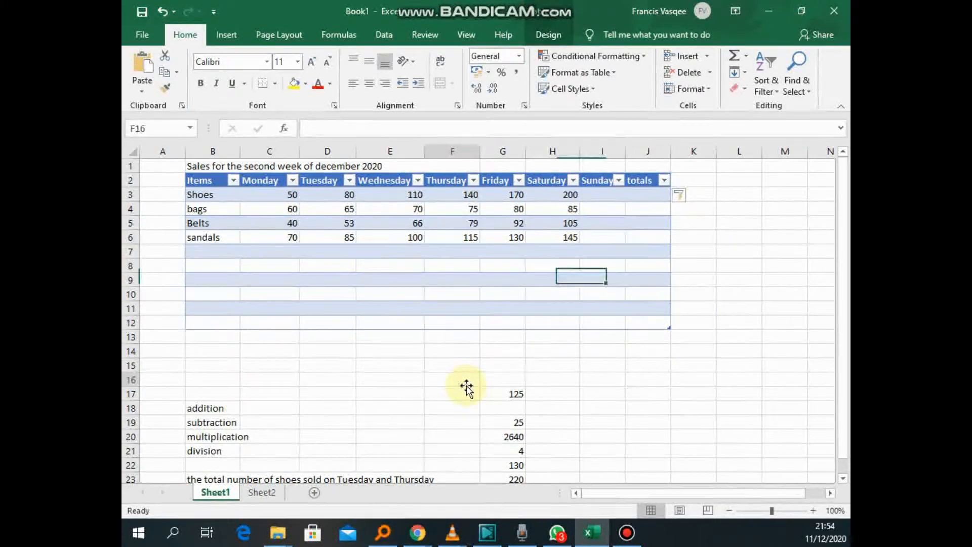
click(263, 193)
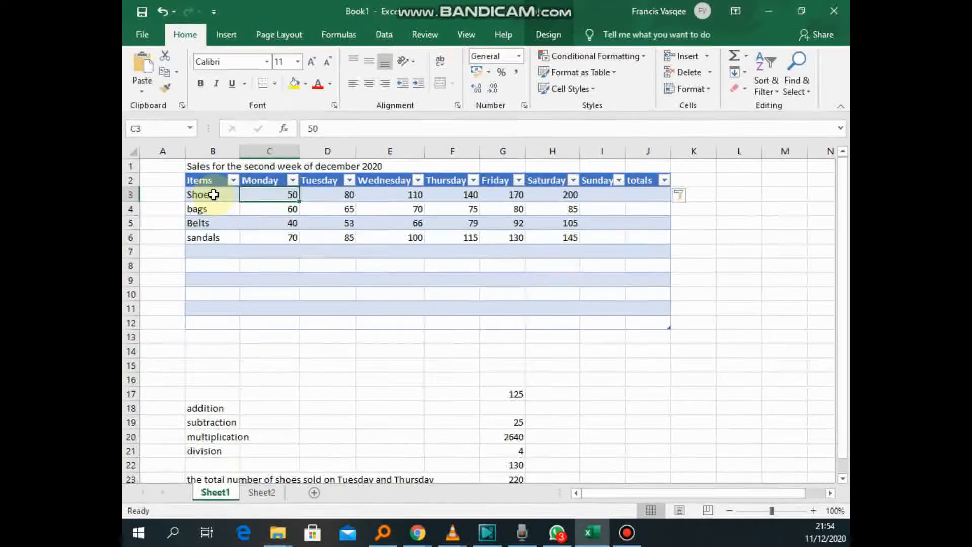
click(272, 223)
drag(266, 194, 608, 197)
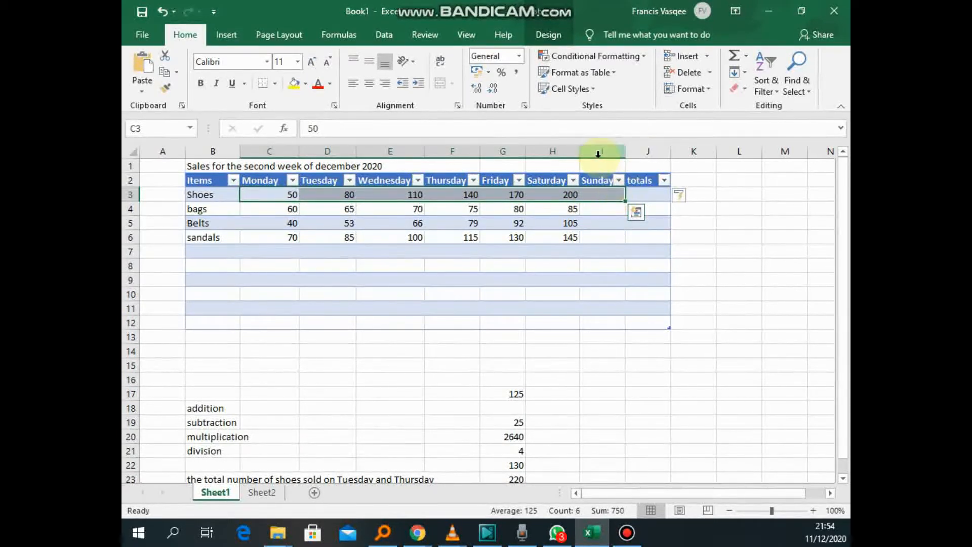
click(734, 56)
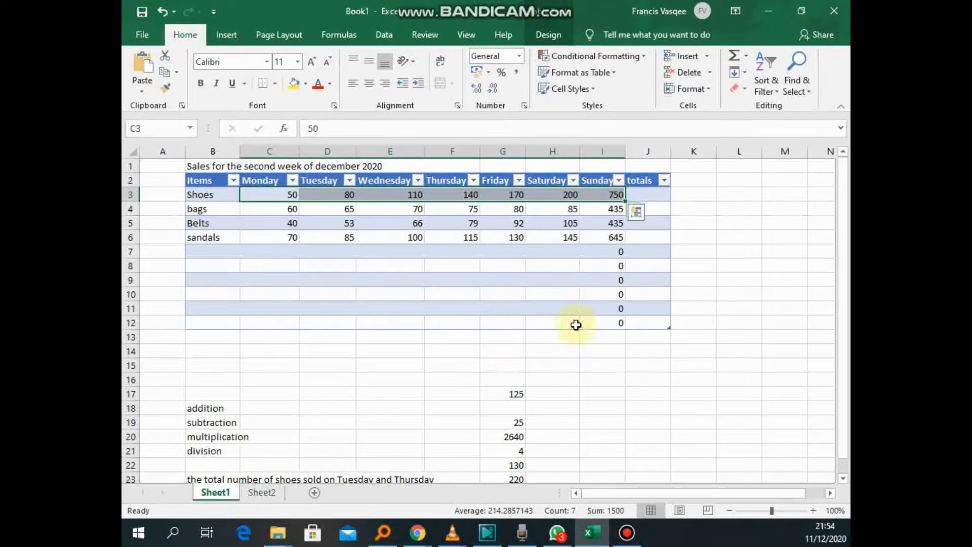
click(761, 240)
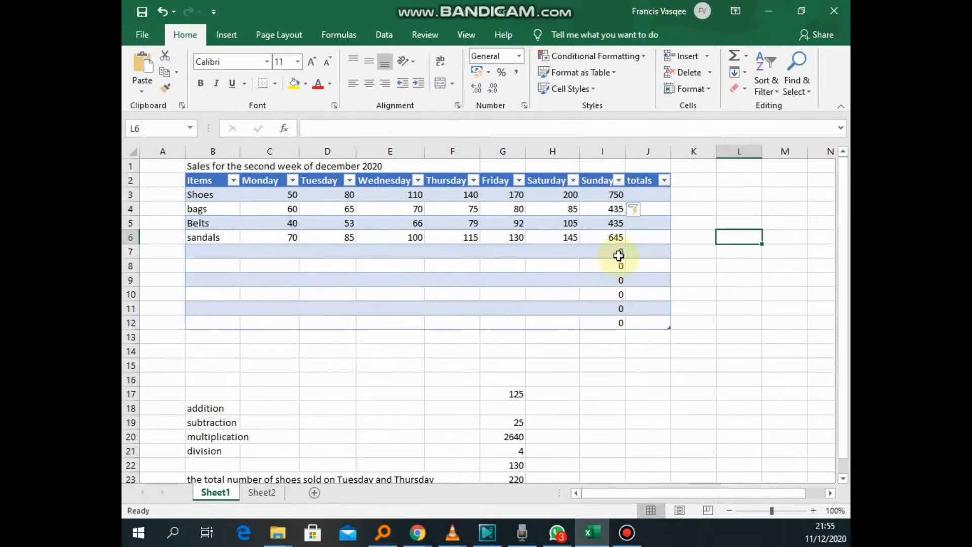
- Resize the sales table to end at row 6 and clear the leftover zero in I7
drag(669, 326, 616, 329)
key(BackSpace)
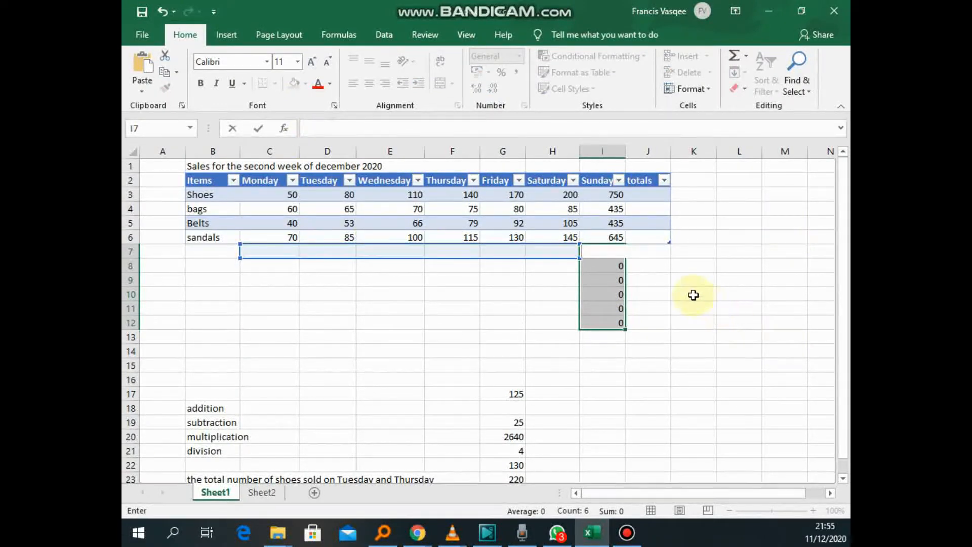
click(675, 292)
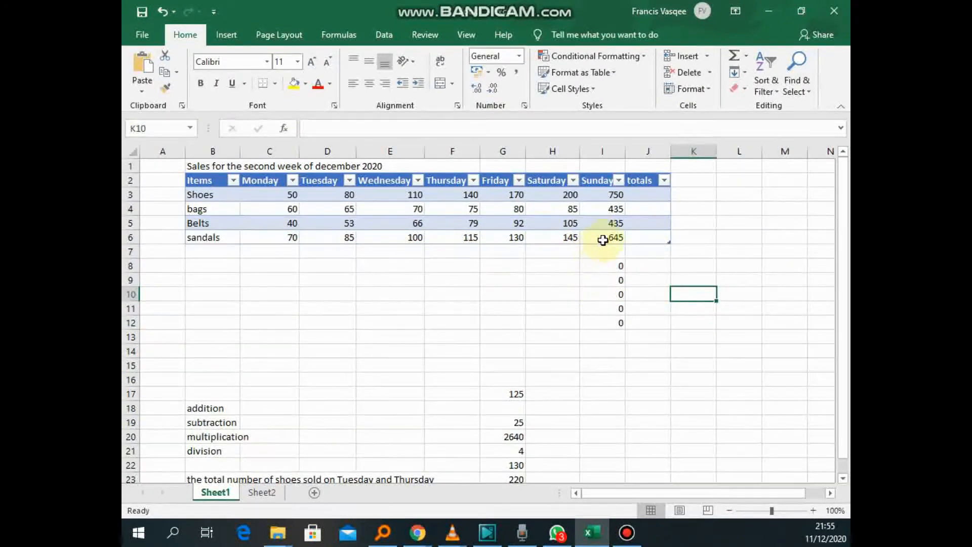
- Clear the sums for bags, Belts and sandals in I4, I5 and I6
click(618, 208)
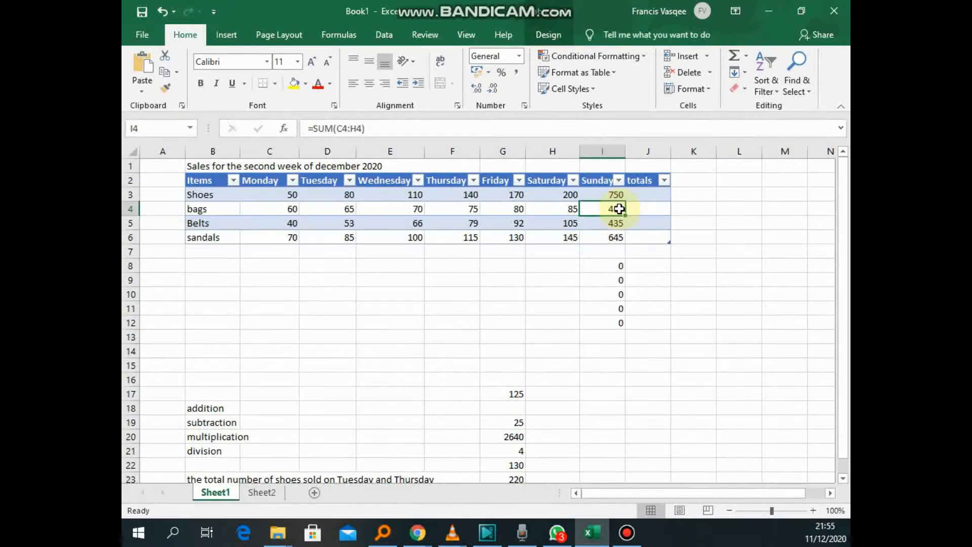
key(BackSpace)
click(620, 221)
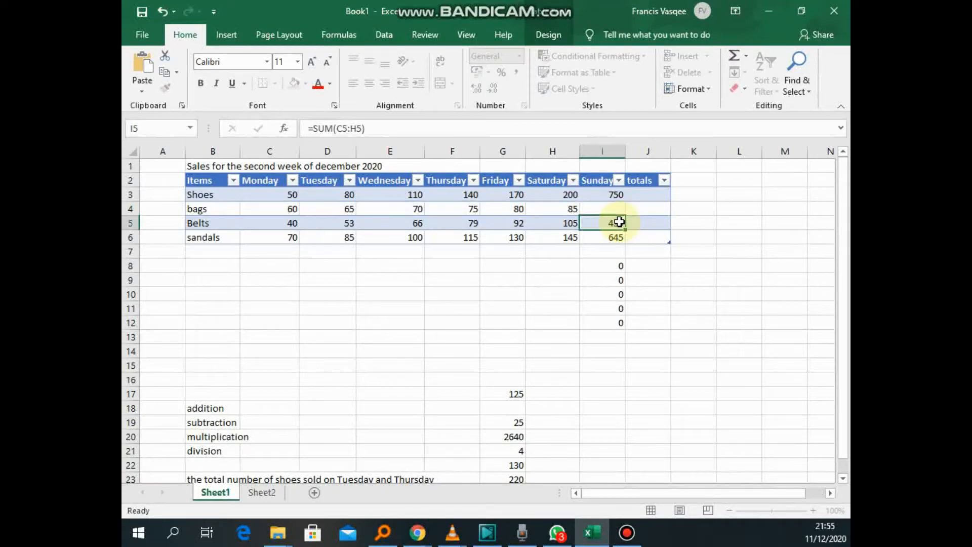
key(Delete)
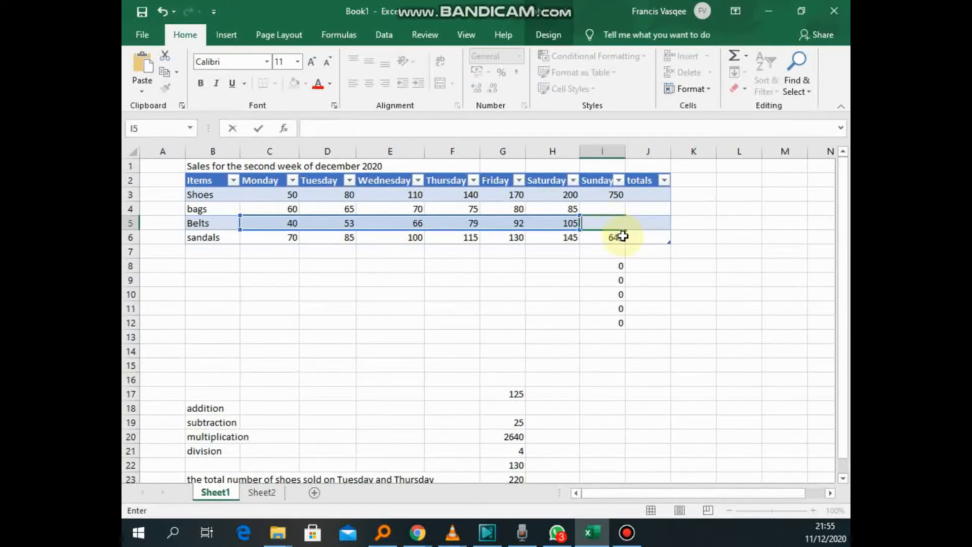
click(623, 236)
key(Delete)
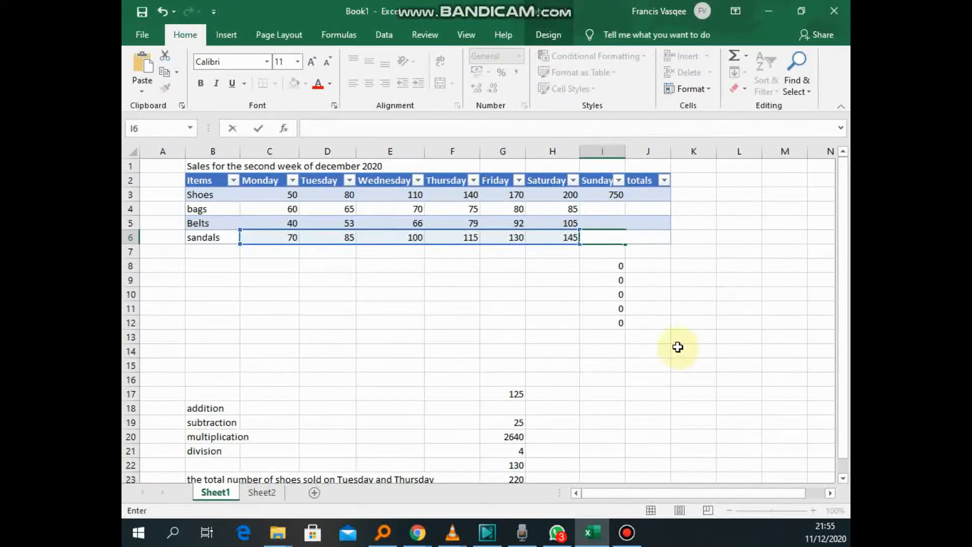
click(658, 337)
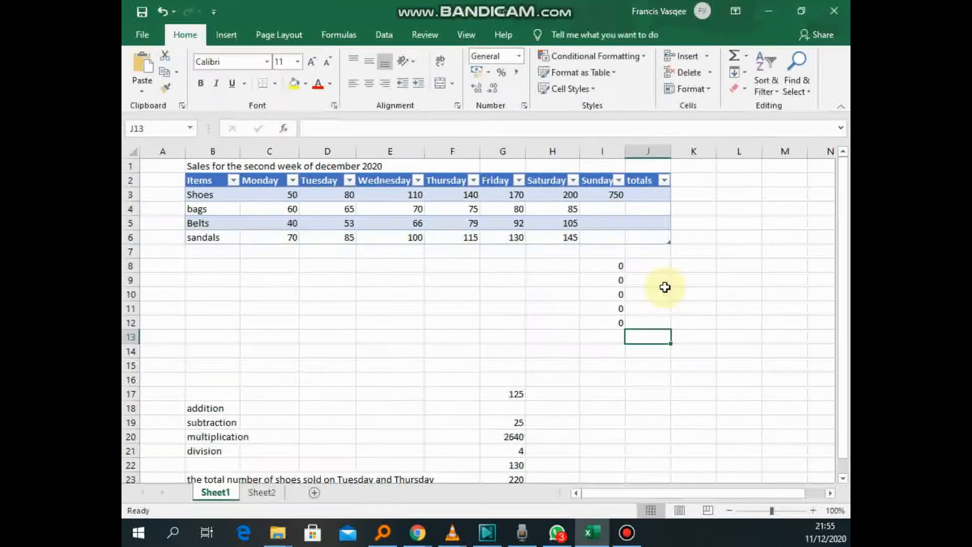
- Autofill the Shoes sum formula from I3 down to I6
click(618, 195)
drag(621, 215, 621, 242)
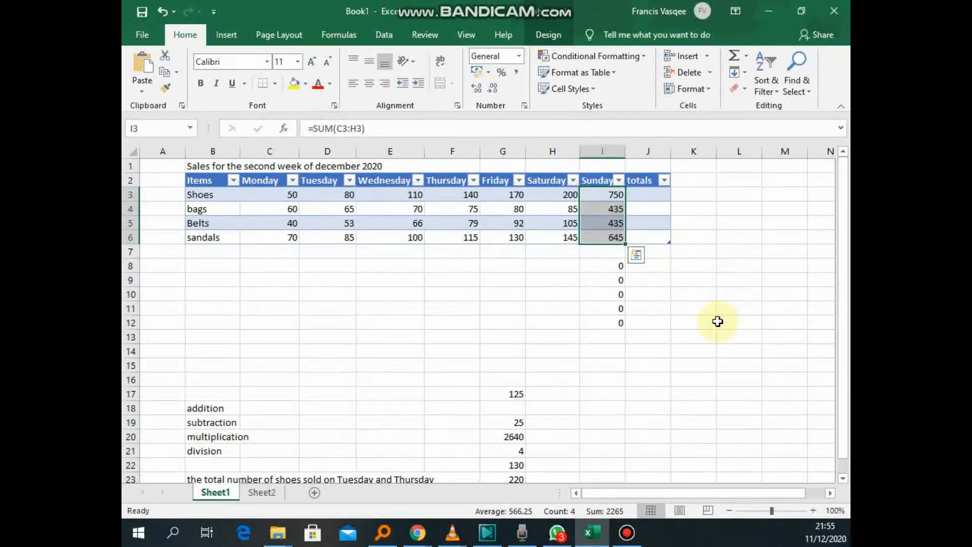
click(690, 322)
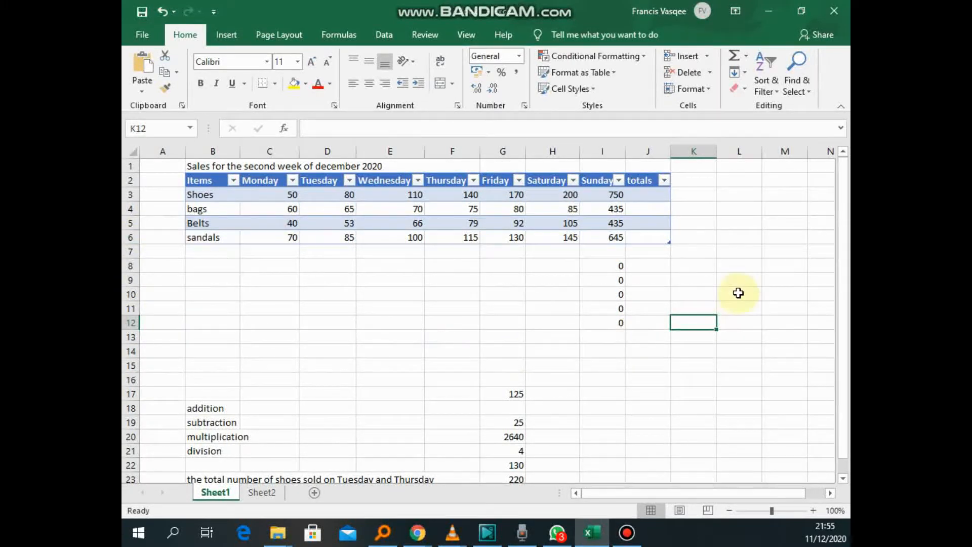
- Use AutoSum on C3:C7 to total the Monday sales in C7
click(617, 265)
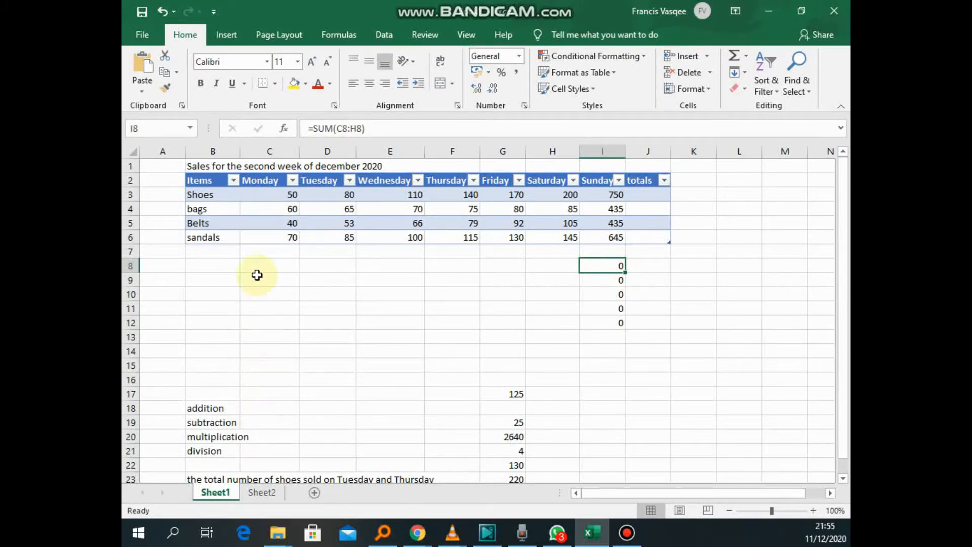
drag(284, 197, 291, 253)
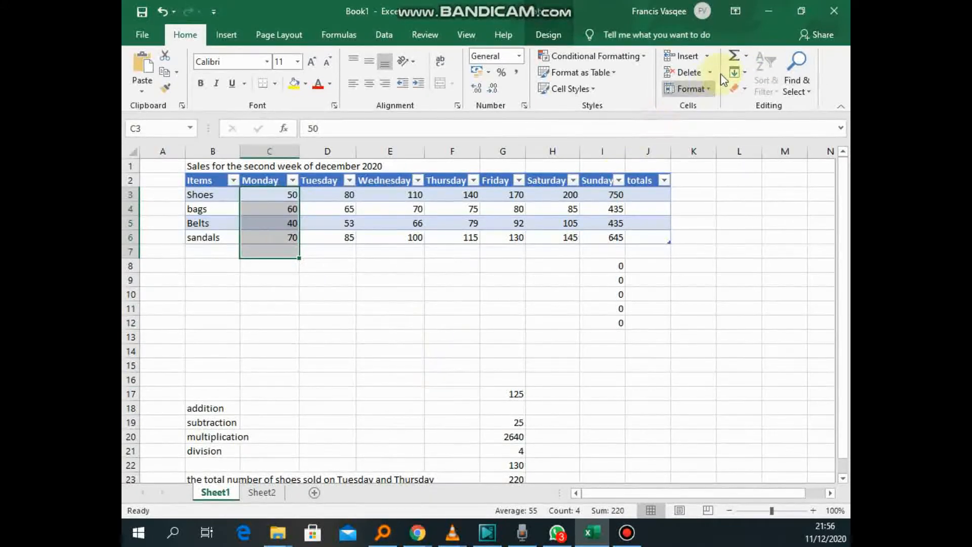
click(736, 55)
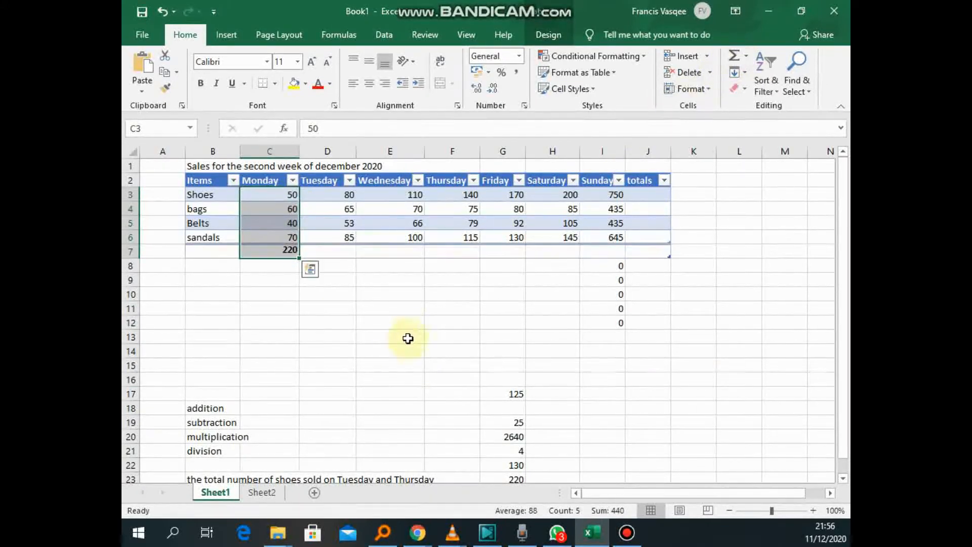
click(384, 352)
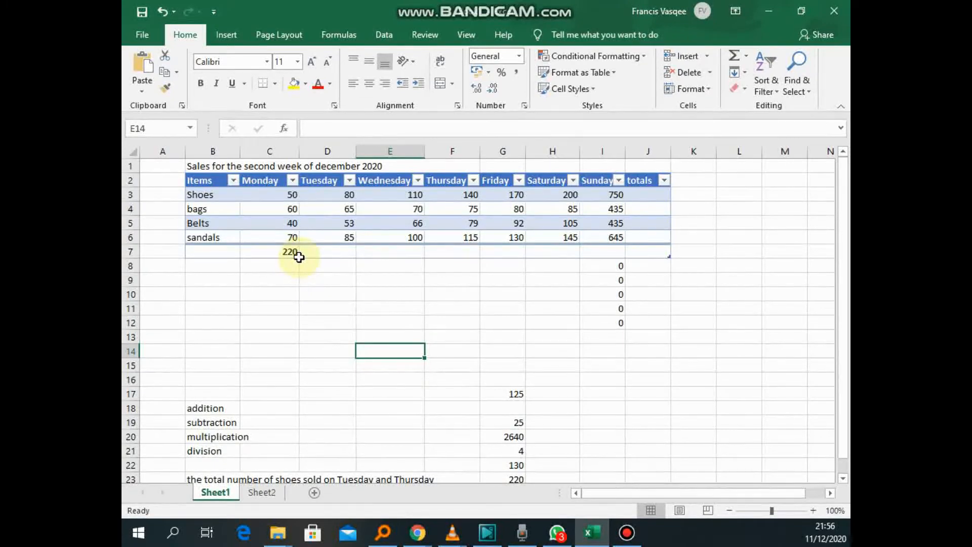
- Autofill the Monday total formula from C7 across to I7
click(330, 272)
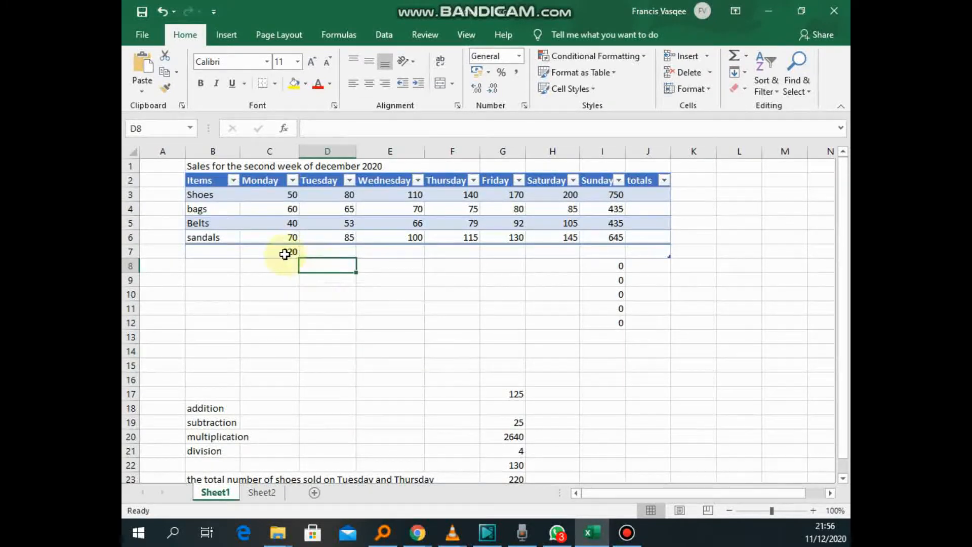
click(280, 249)
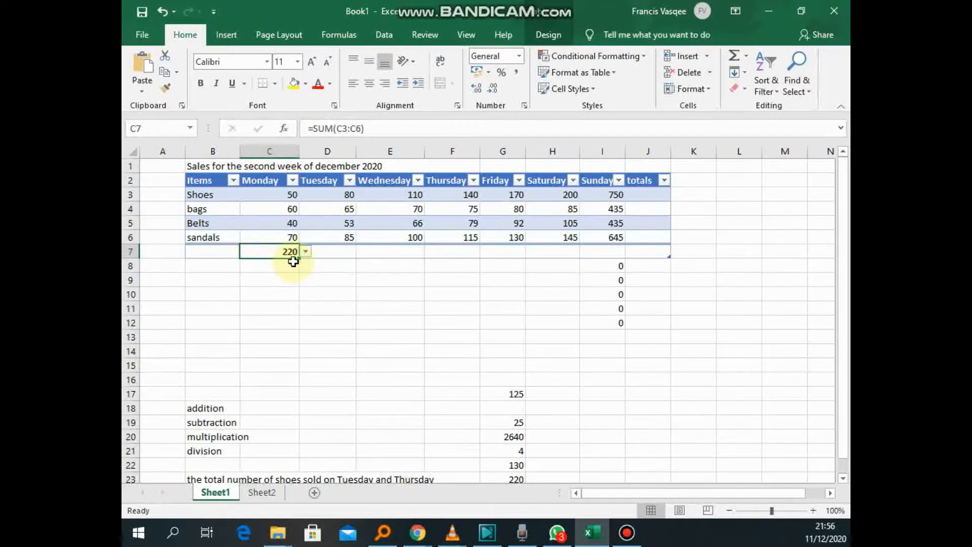
drag(297, 258, 617, 255)
click(455, 343)
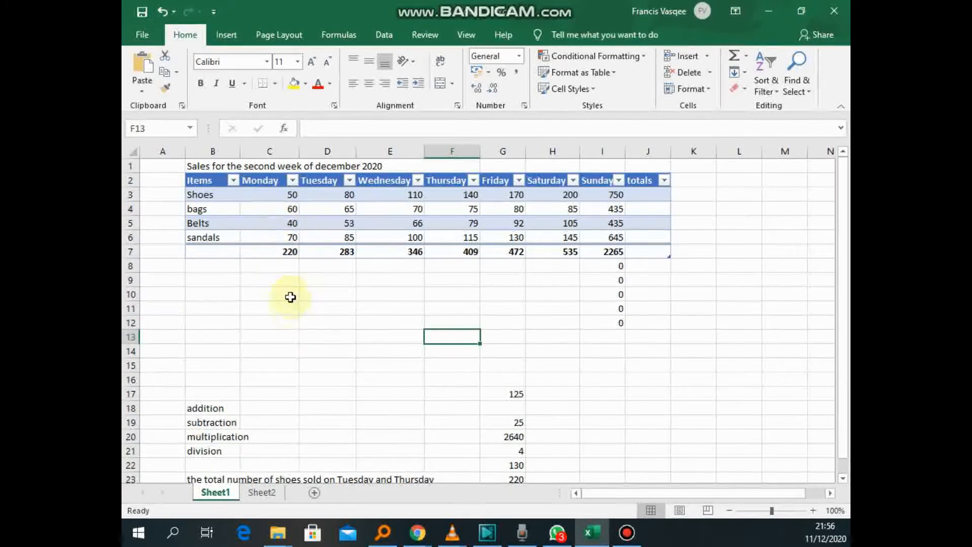
click(338, 225)
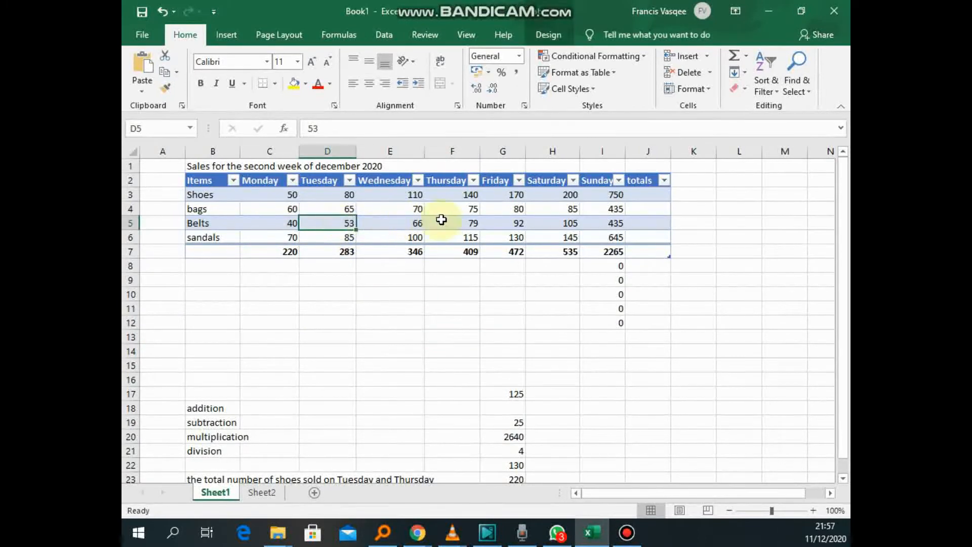
click(470, 224)
drag(282, 223, 405, 227)
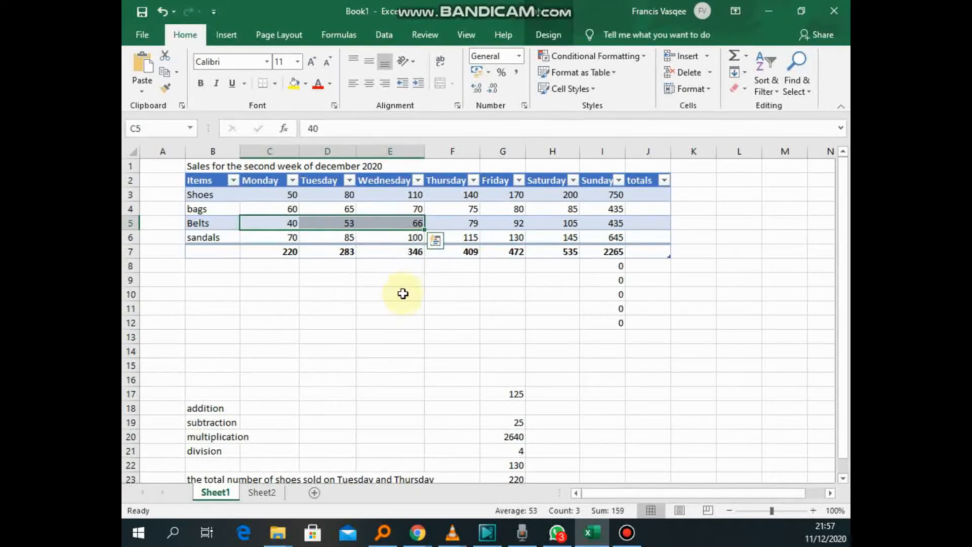
click(402, 293)
click(291, 221)
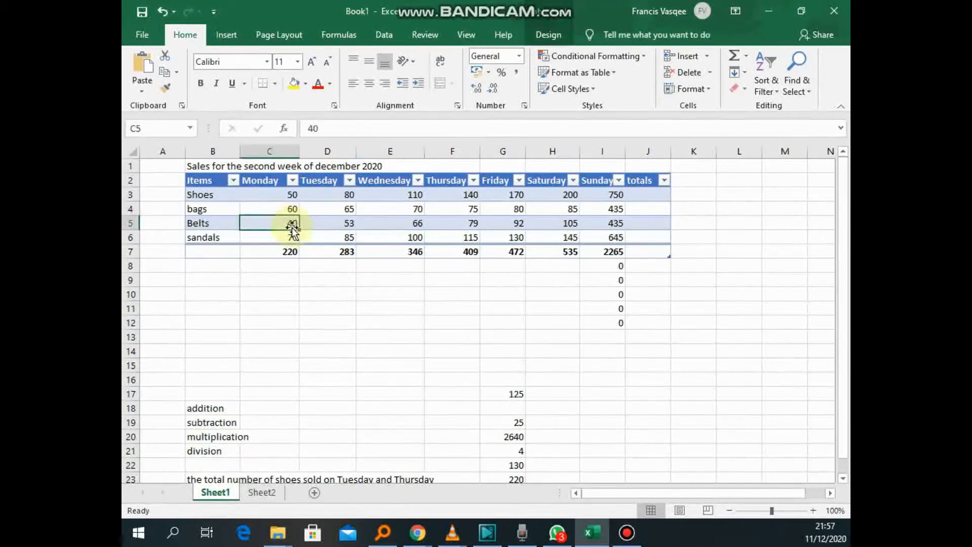
- Select the Monday and Thursday Belts sales in C5 and F5 together to examine their combined figures
ctrl+click(457, 222)
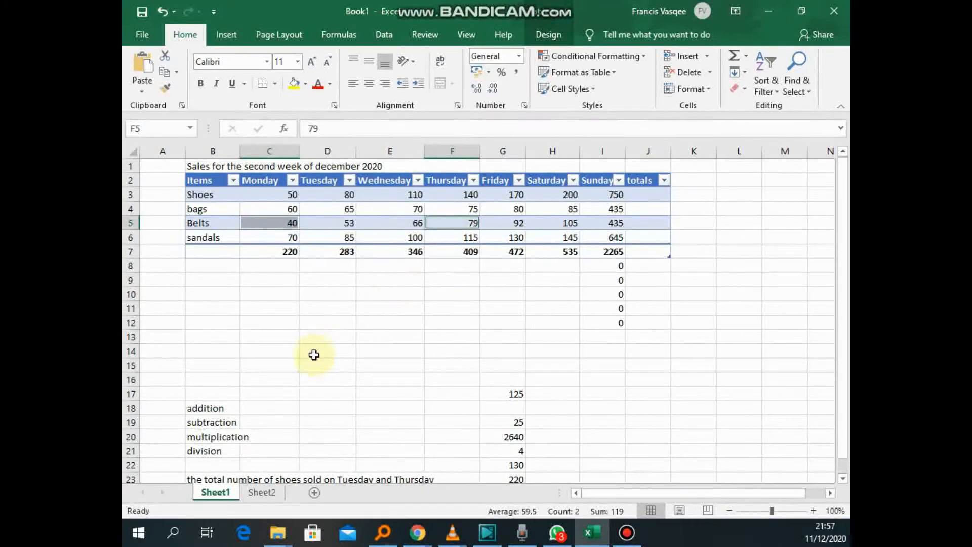
click(373, 294)
click(276, 228)
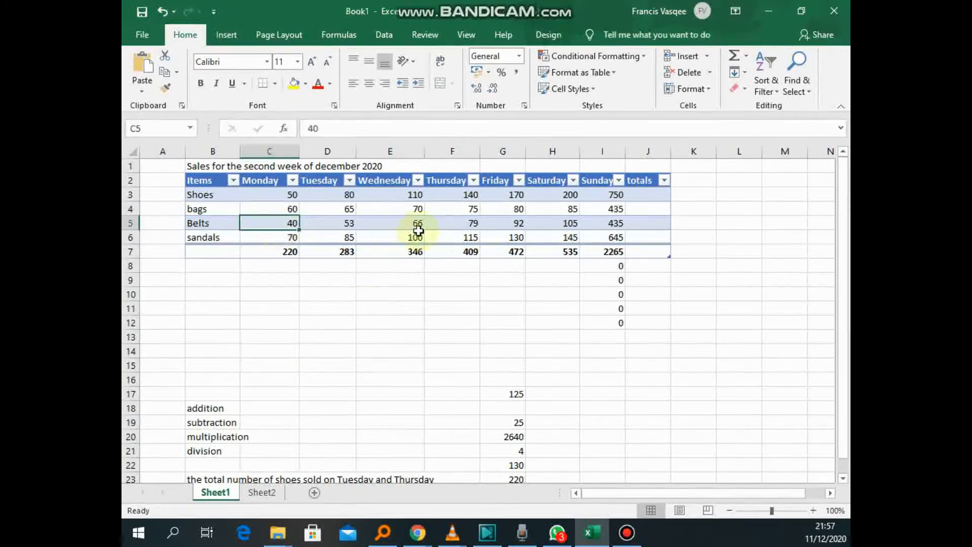
ctrl+click(478, 223)
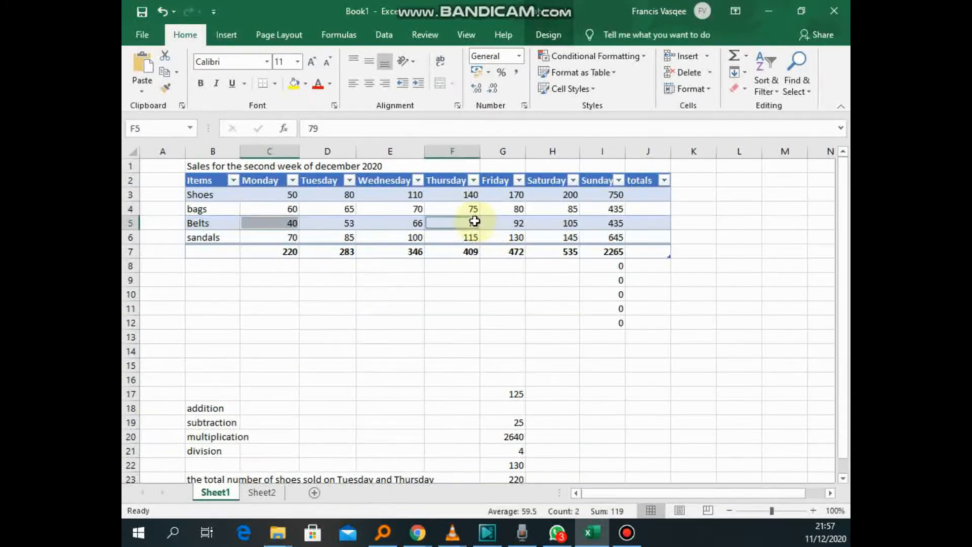
click(403, 321)
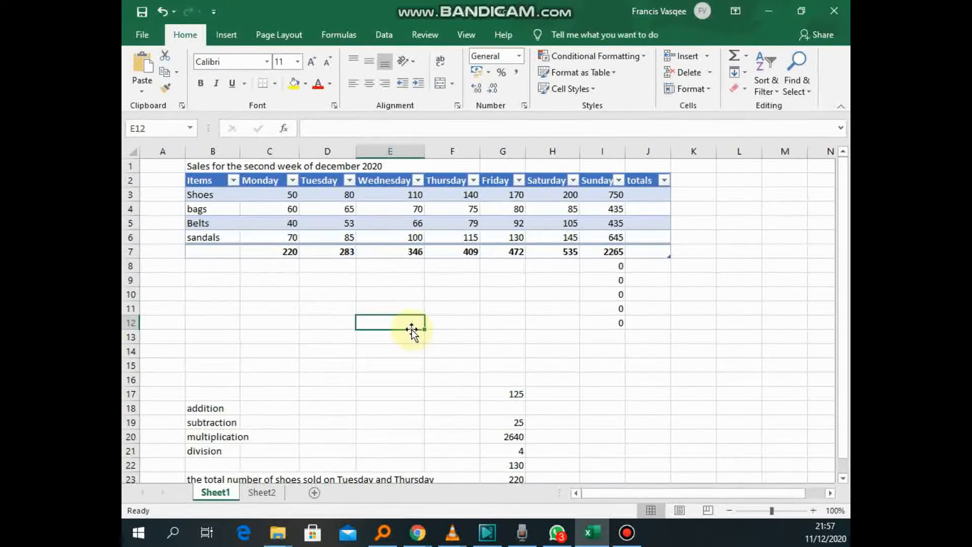
click(385, 285)
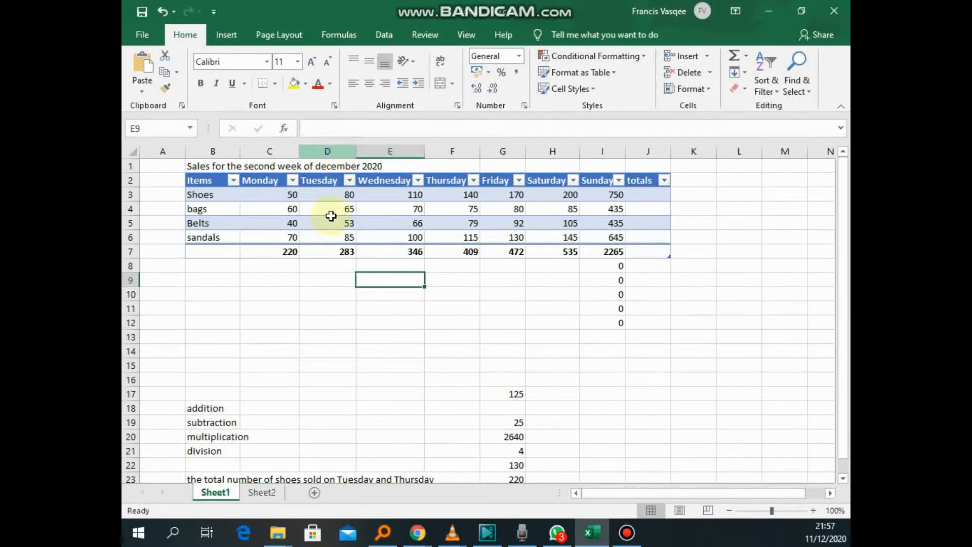
- Add the Tuesday and Thursday Belts sales in E11 with the formula =D5+F5
click(338, 222)
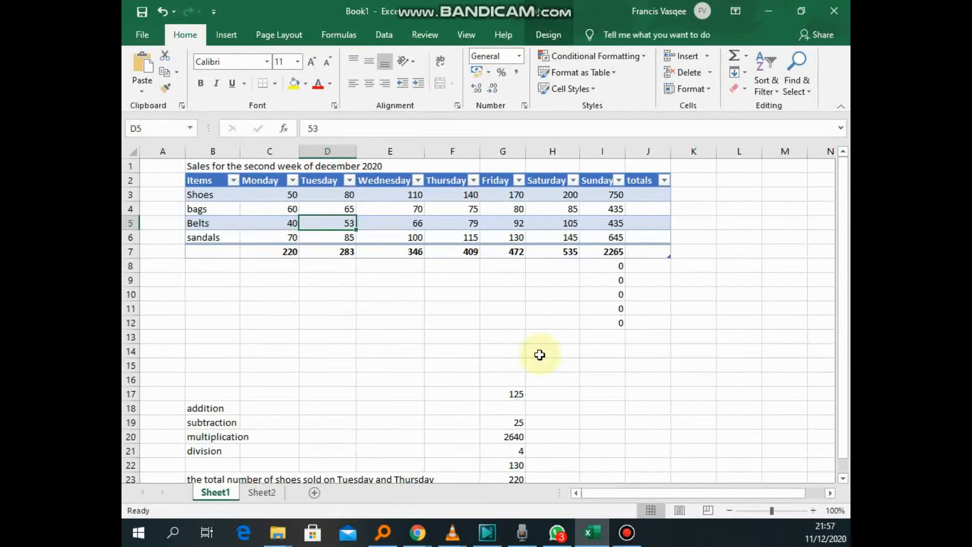
click(371, 307)
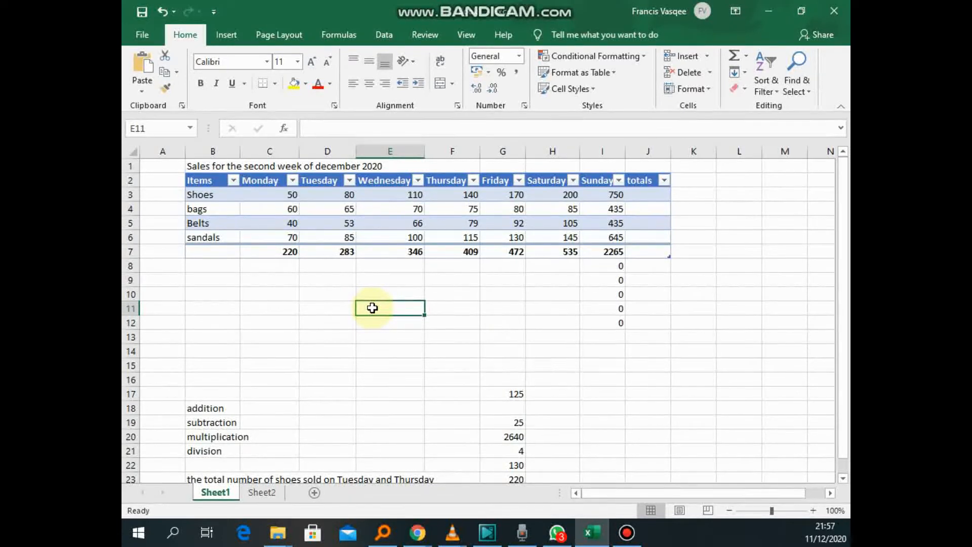
text(=)
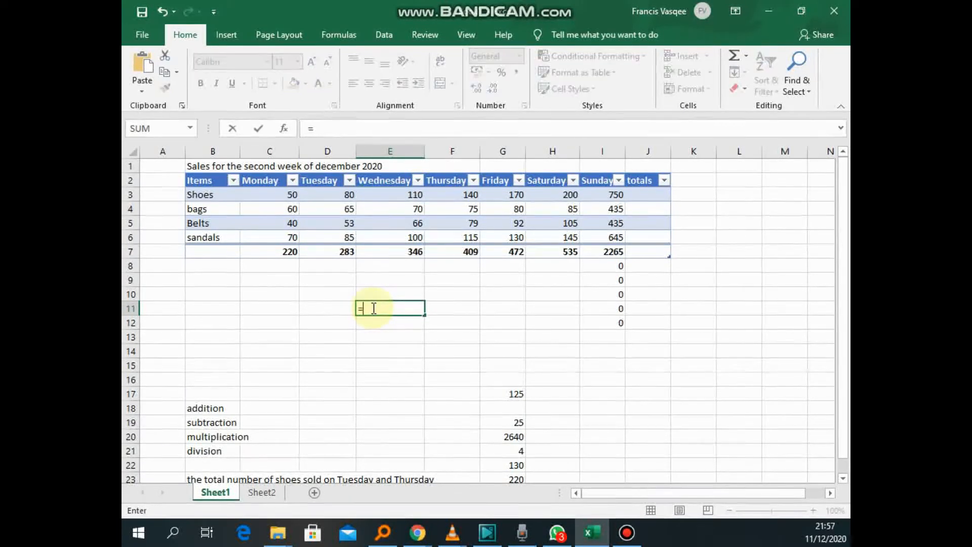
text(d5)
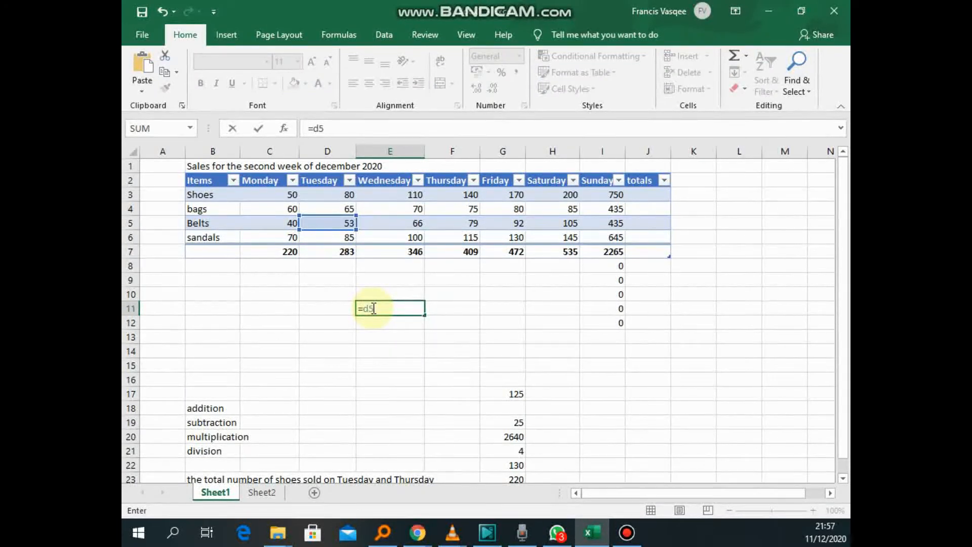
text(+)
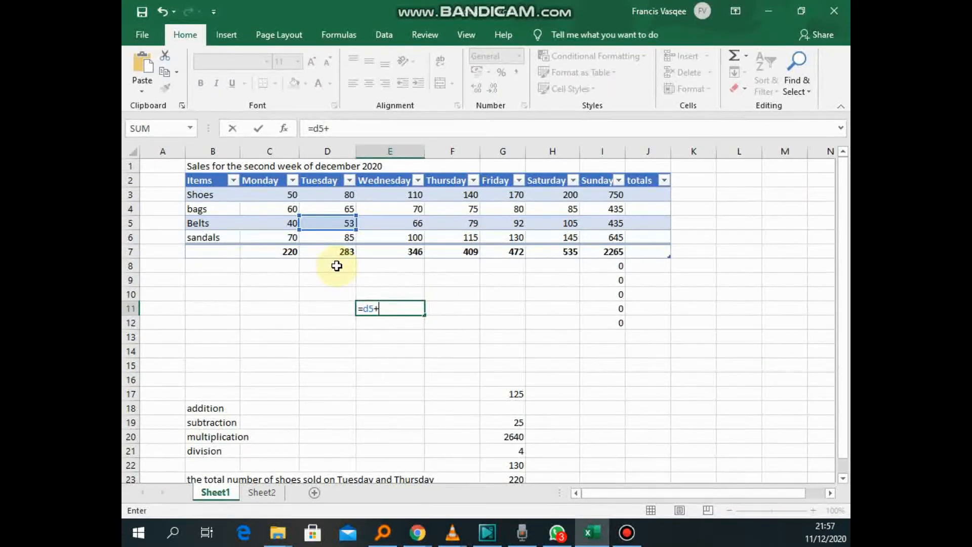
text(f5)
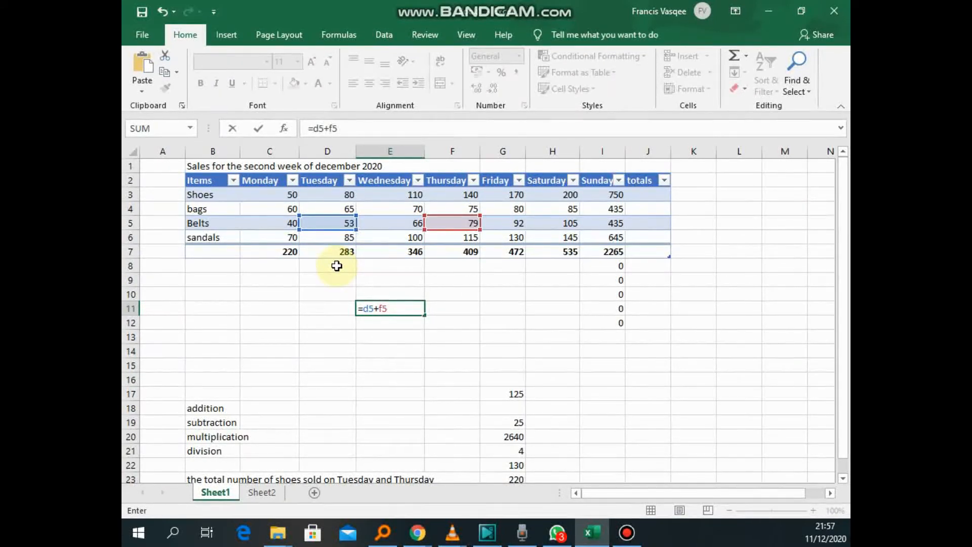
key(Return)
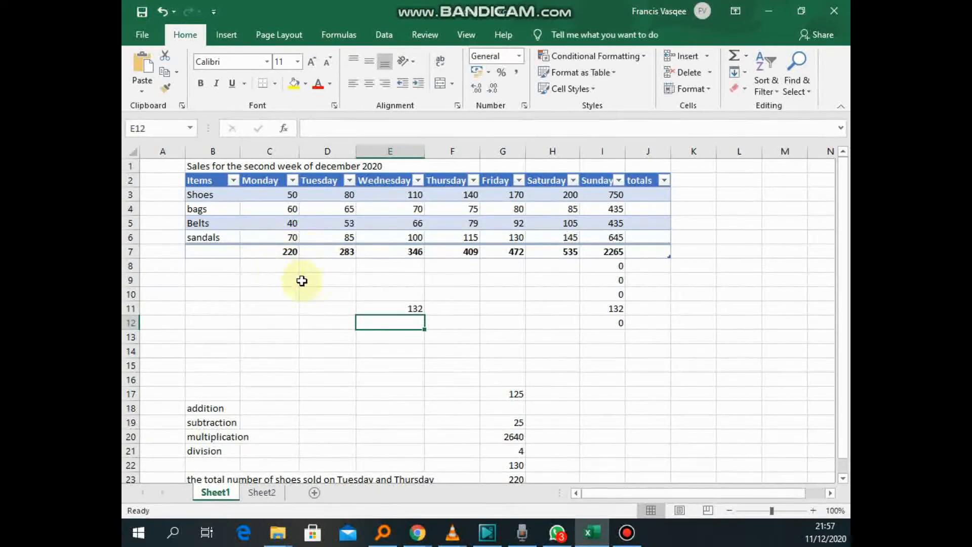
- Replace F5 with G6, the Friday sandals sales, in the E11 formula so it reads =D5+G6
click(400, 306)
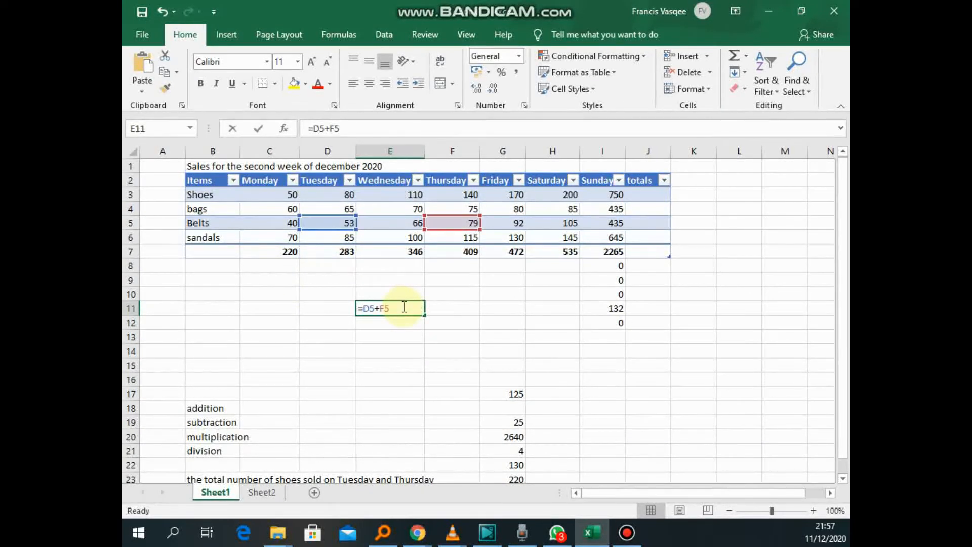
double_click(404, 306)
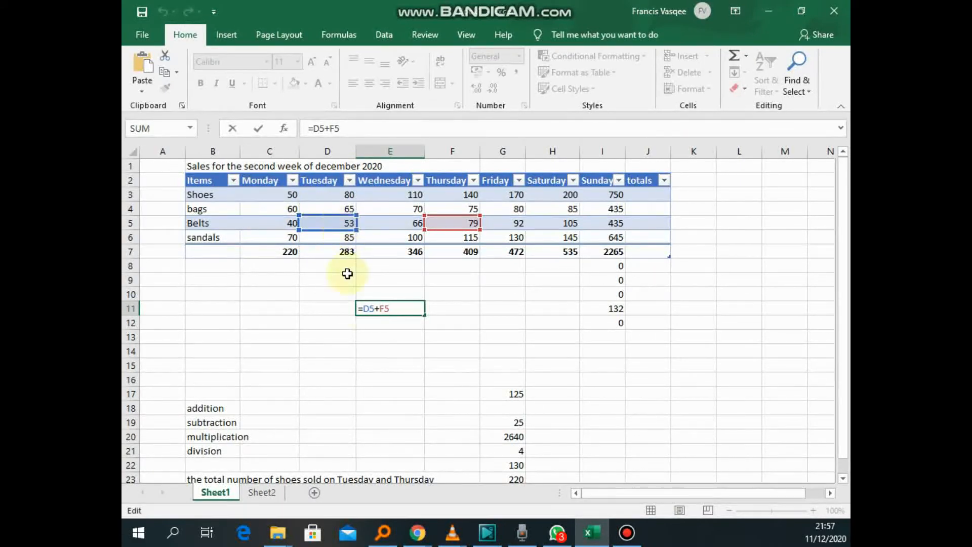
drag(380, 308, 397, 309)
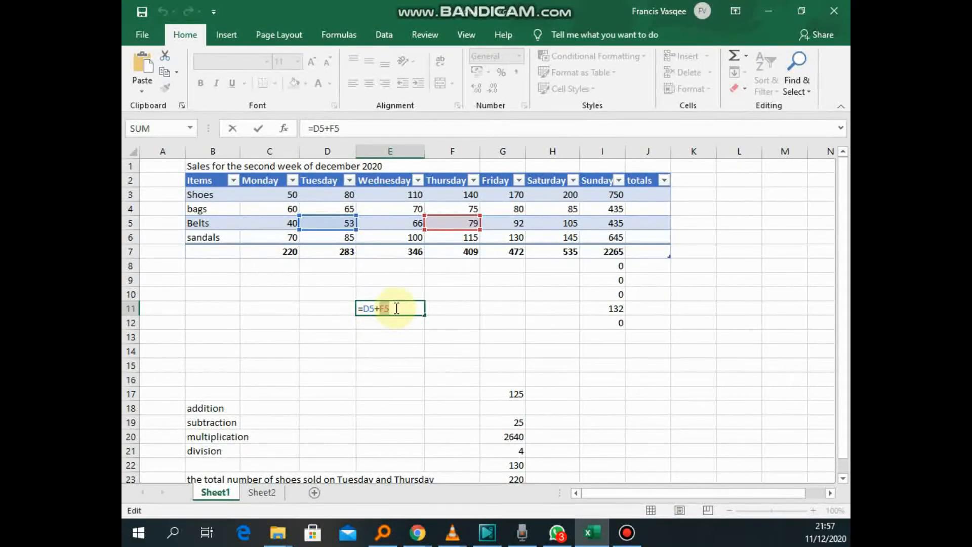
key(BackSpace)
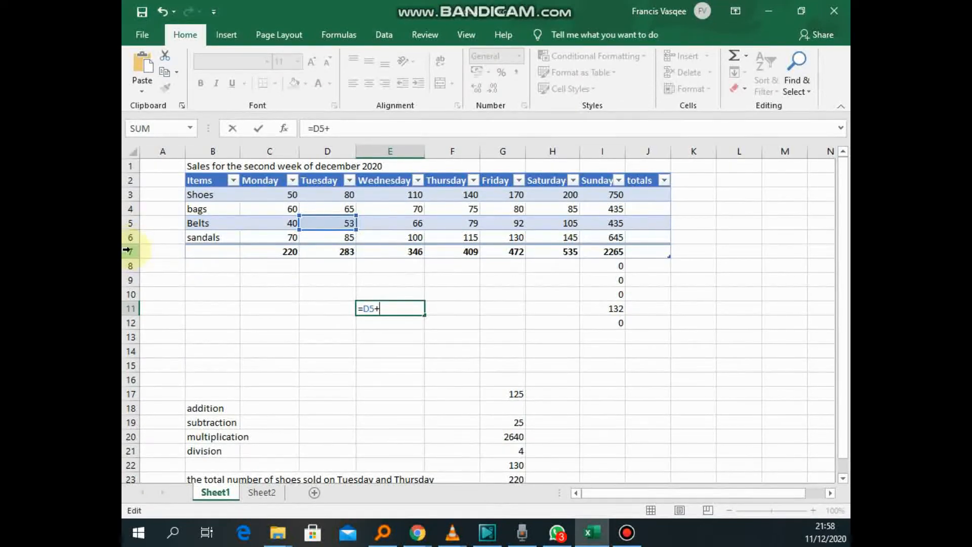
click(515, 236)
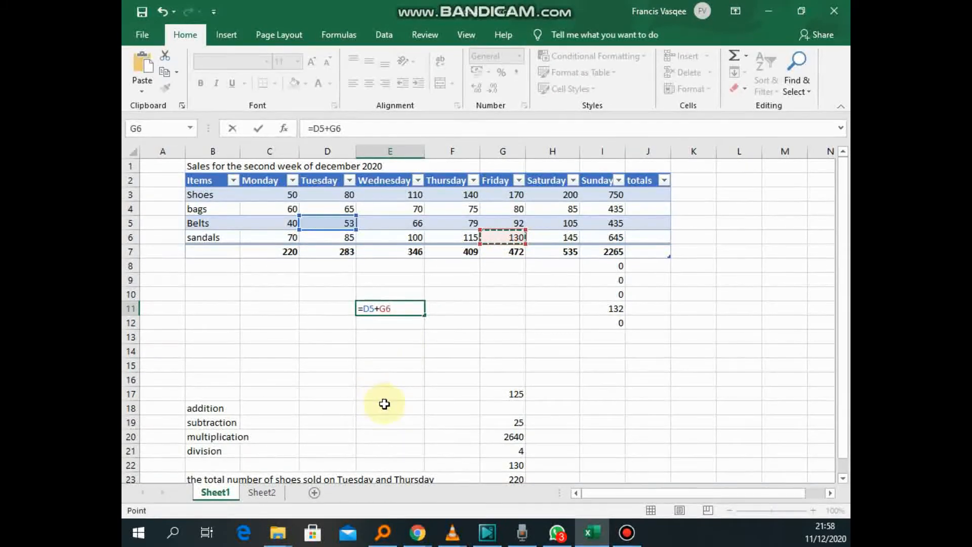
key(Return)
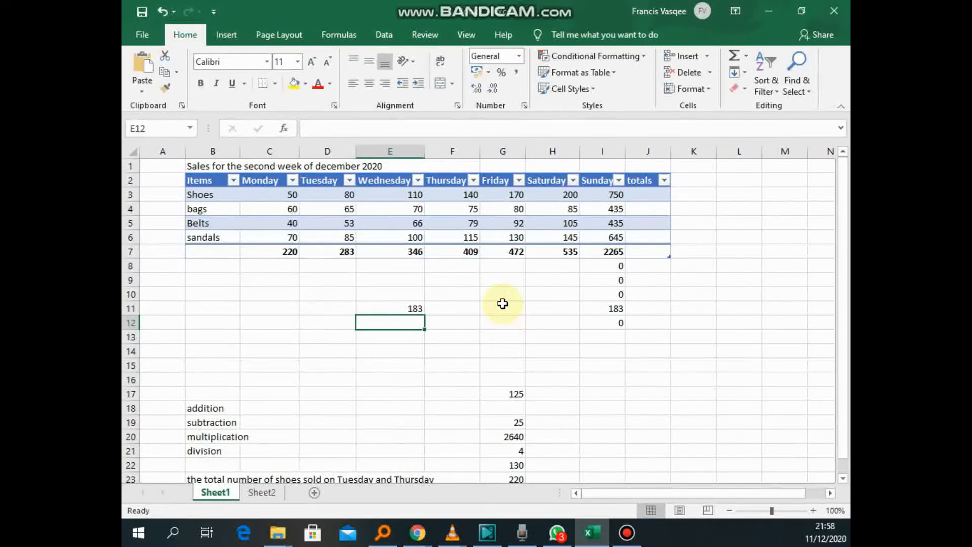
- Change the first reference in the E11 formula to D4, the Tuesday bags sales, making it =D4+G6
click(405, 309)
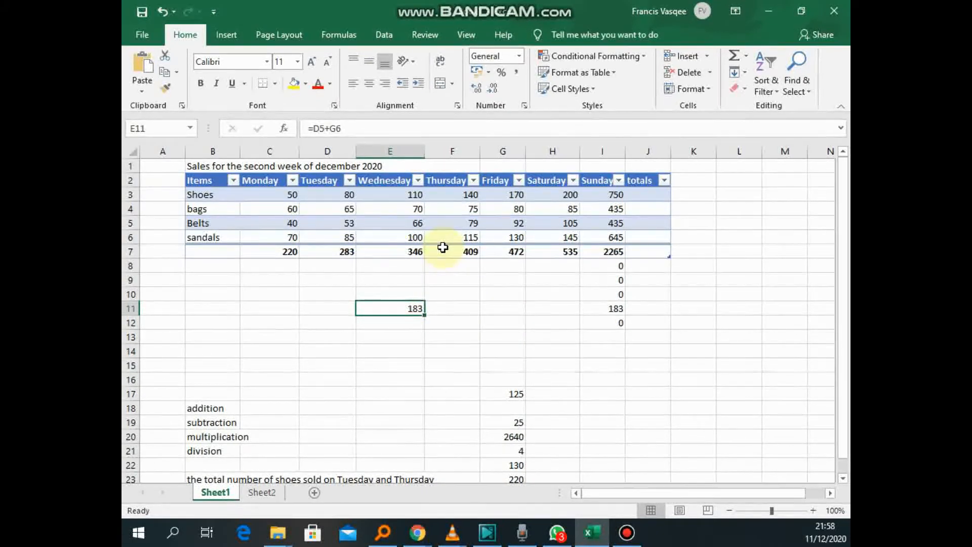
double_click(405, 310)
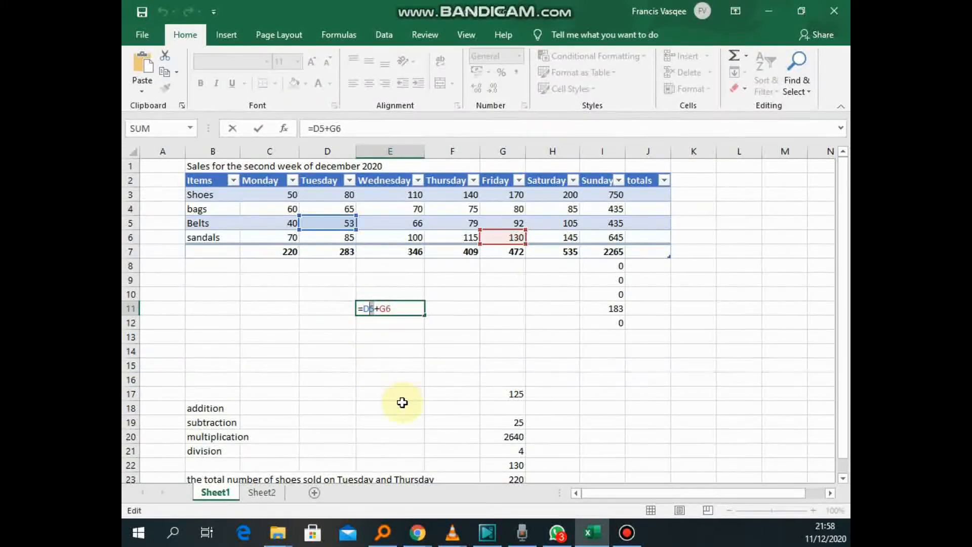
text(4)
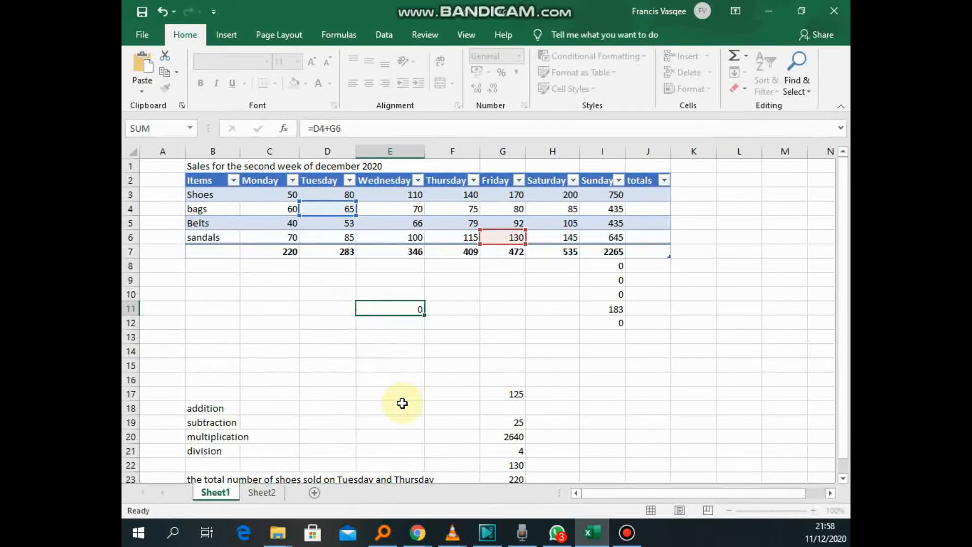
key(Return)
- Replace G6 with C5, the Monday Belts sales, in the E11 formula so it reads =D4+C5
click(397, 309)
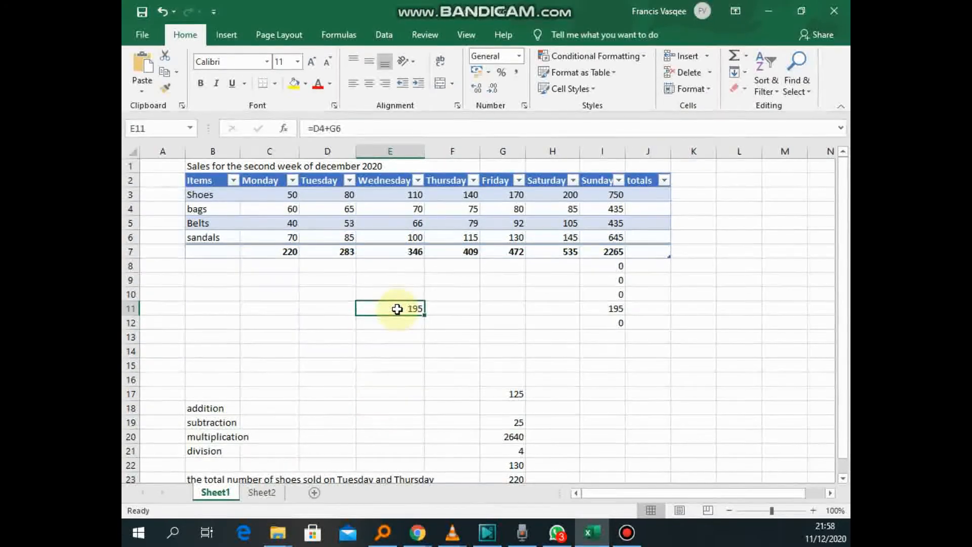
double_click(383, 309)
drag(380, 309, 376, 310)
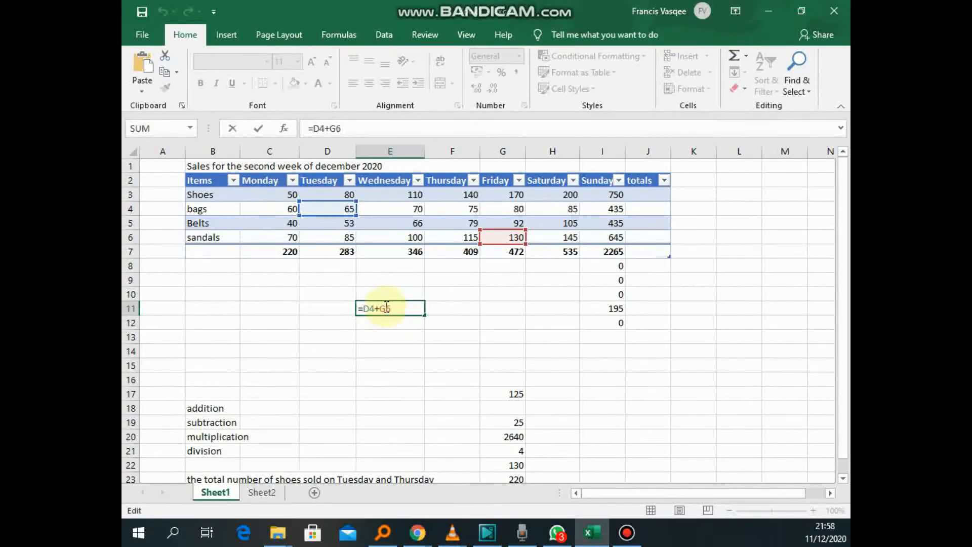
text(c5)
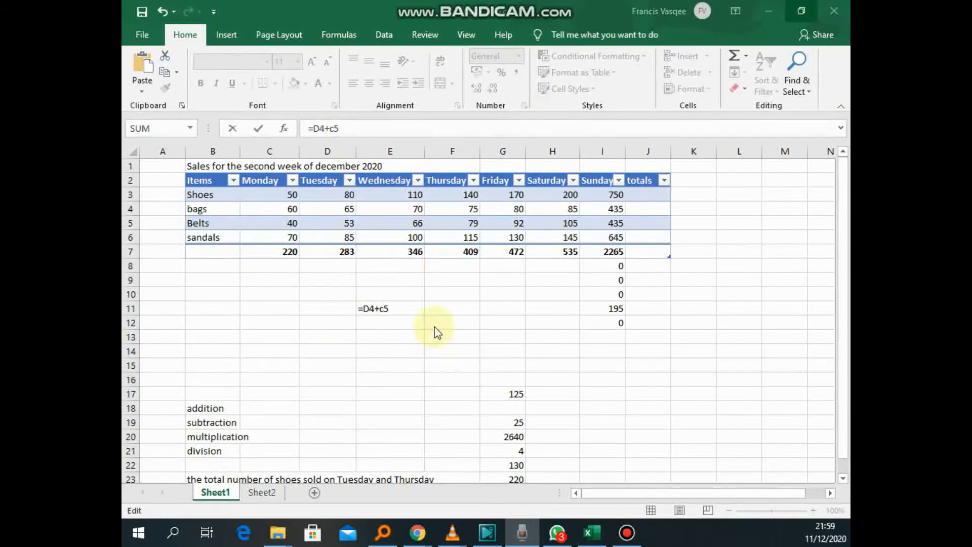
click(384, 306)
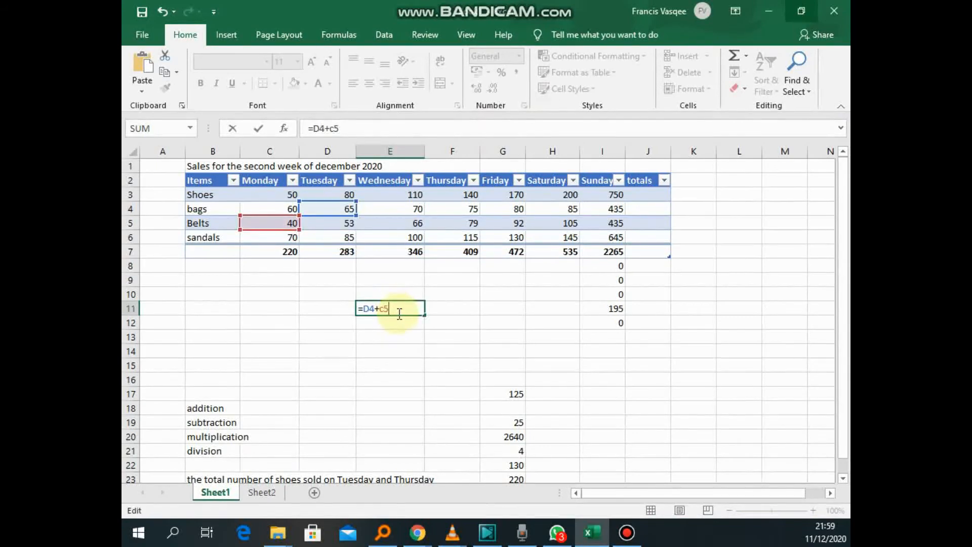